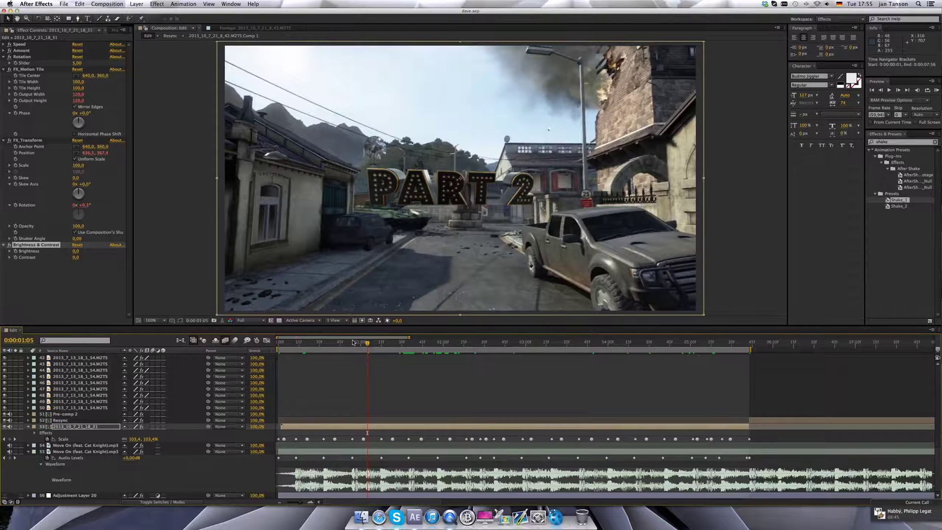
- Inspect the Scale keyframes of the layer 2013_10_7_21_18_31 around the one-second mark by scrubbing through the timeline
click(352, 345)
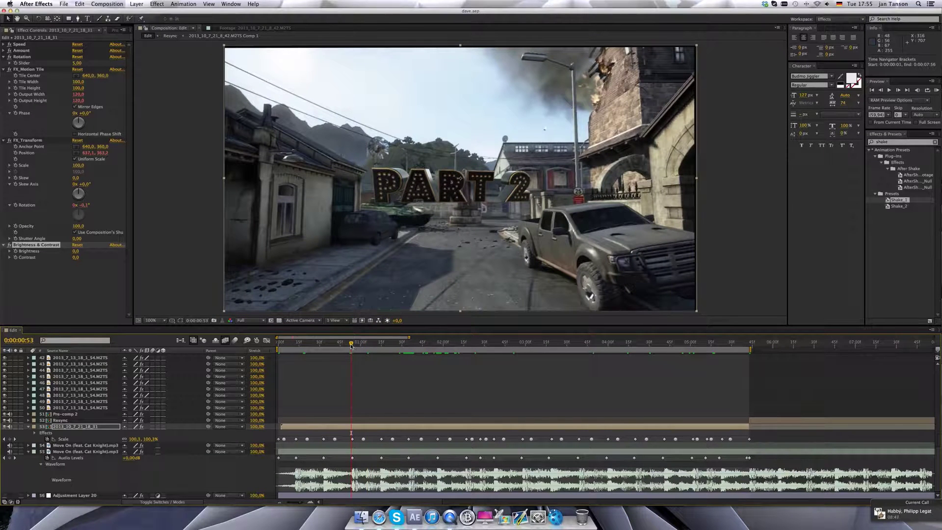
drag(351, 344, 373, 346)
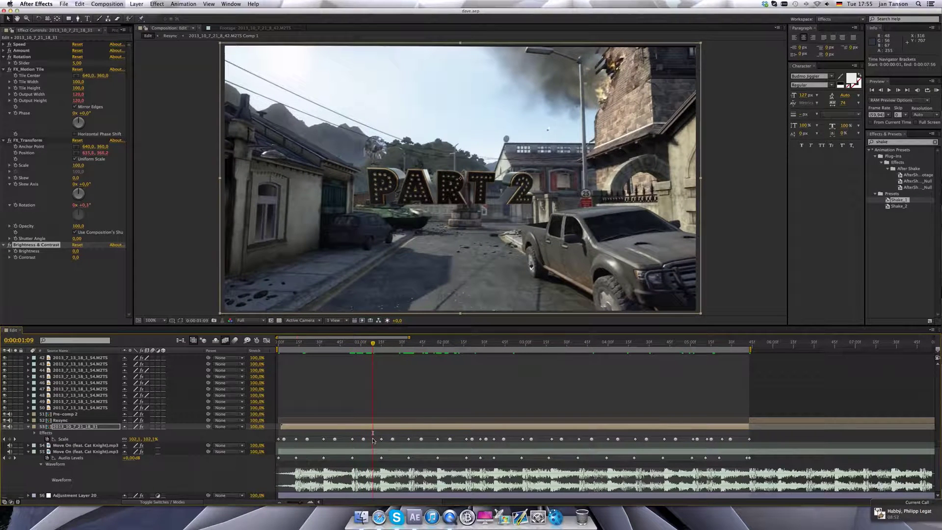
click(363, 439)
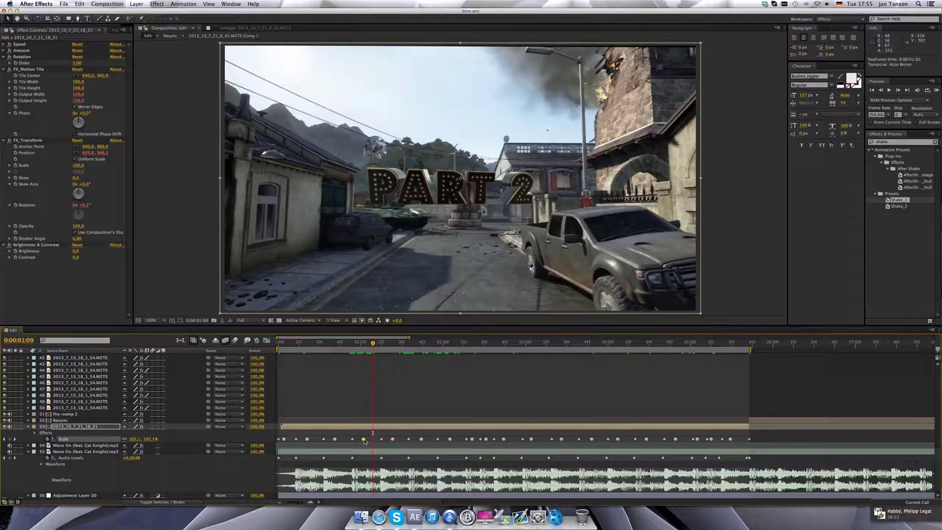
click(363, 343)
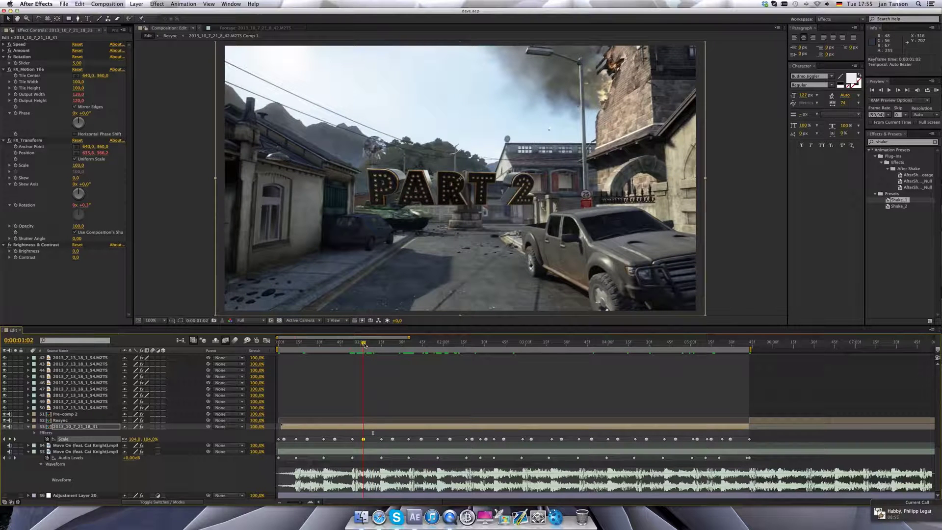
drag(365, 345, 362, 345)
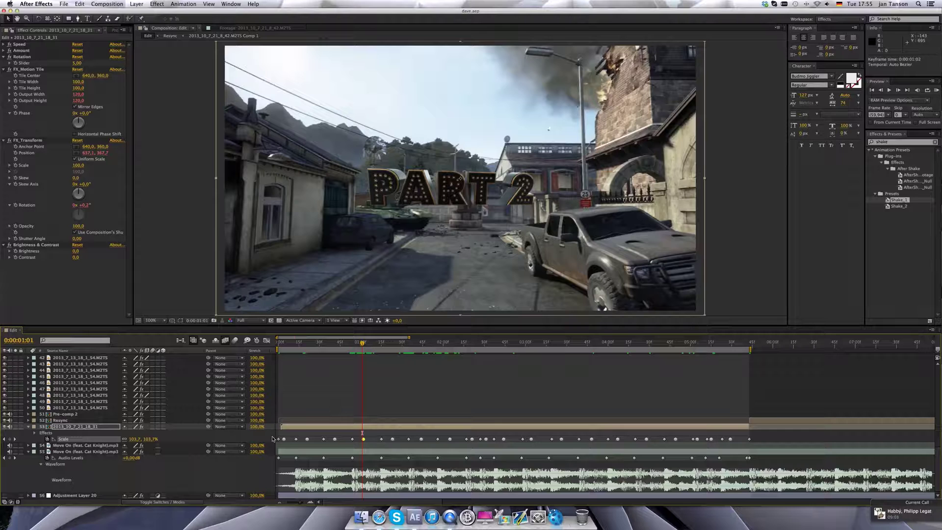
click(755, 440)
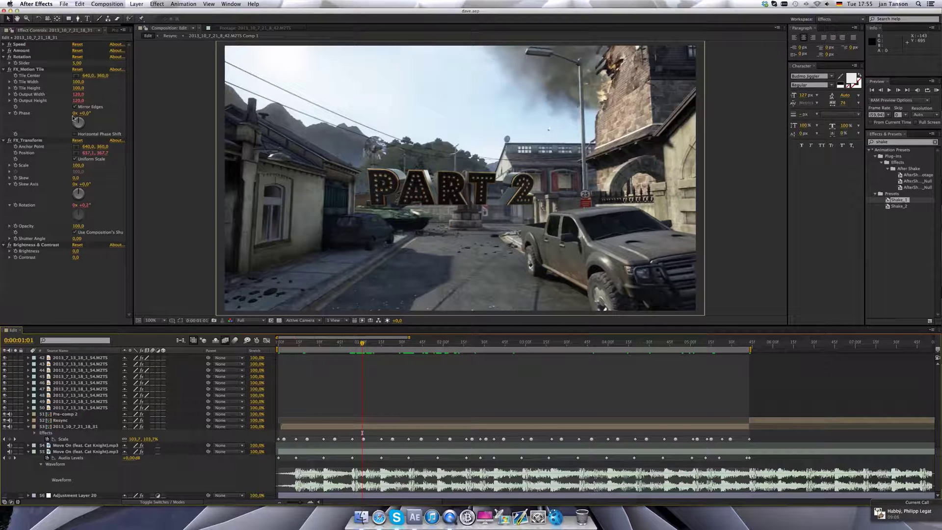
- Collapse the settings of the Rotation, FX_Motion Tile and FX_Transform effects
click(4, 58)
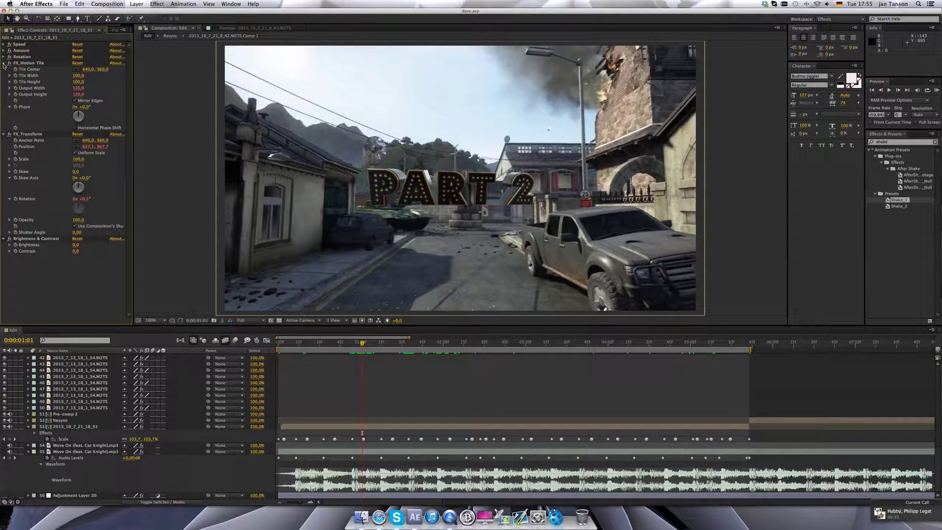
click(4, 64)
click(3, 70)
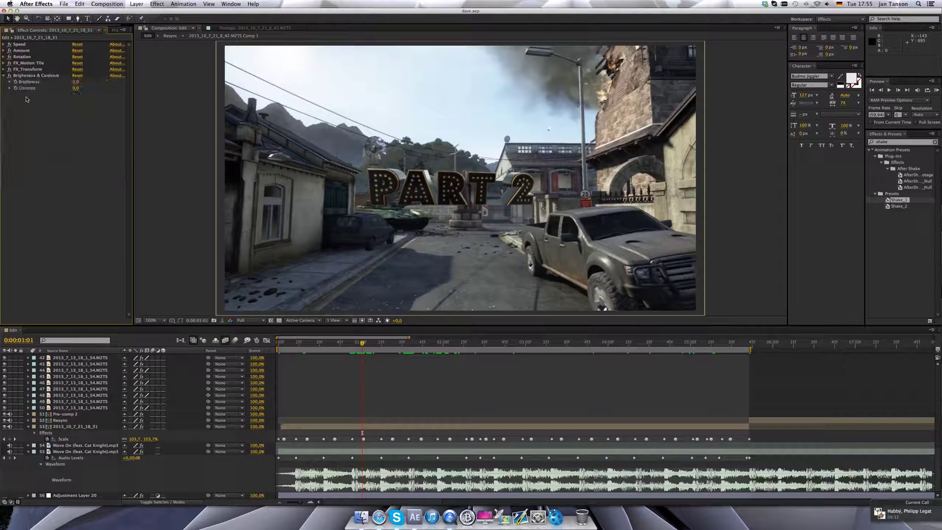
- Apply a Radial Blur effect to the layer 2013_10_7_21_18_31 and set its type to Zoom
click(30, 76)
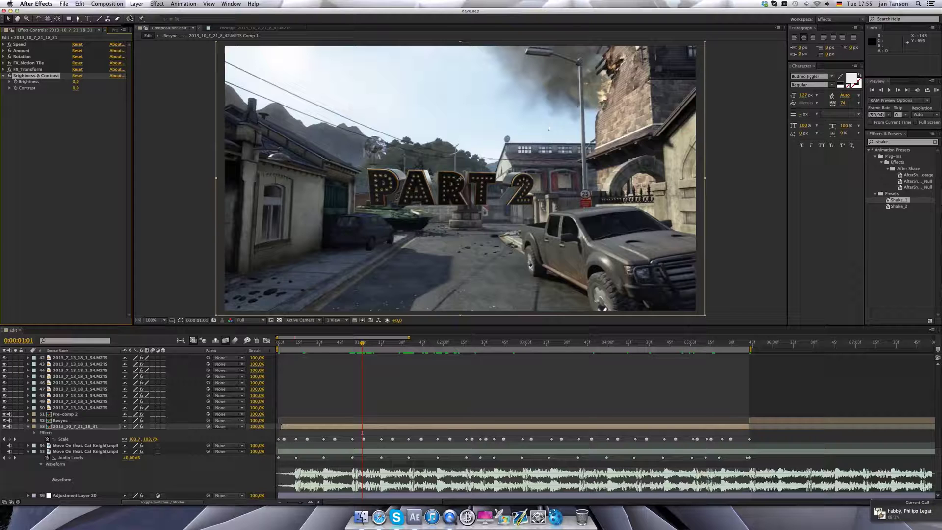
click(157, 4)
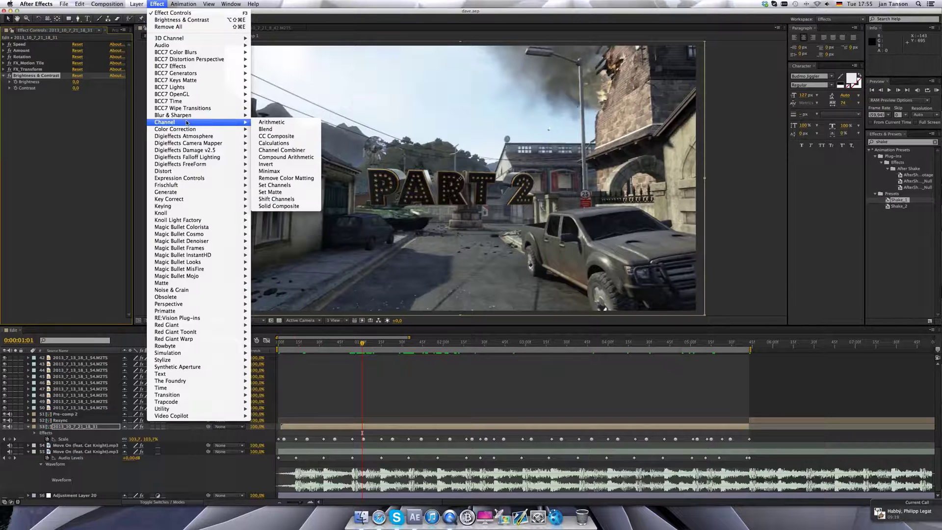
mouse_move(188, 120)
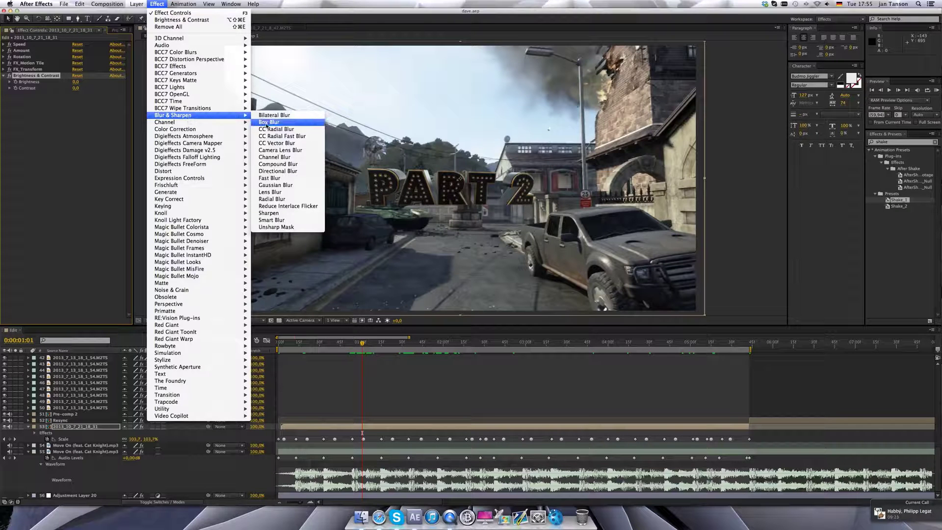
click(282, 200)
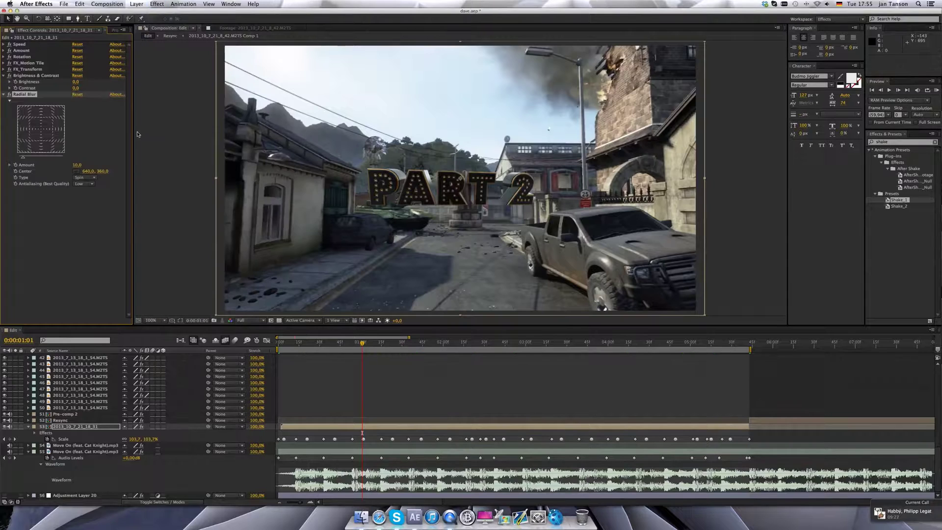
click(84, 180)
click(88, 192)
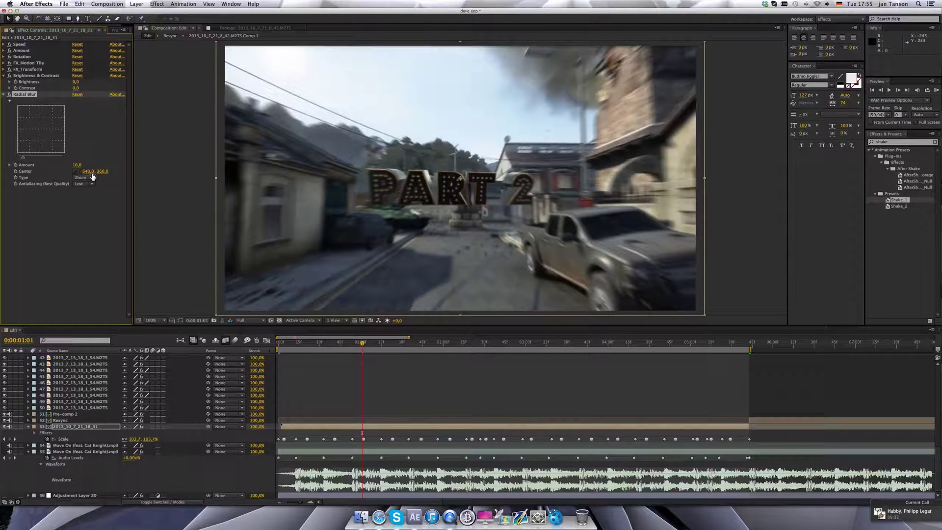
- Lower the Radial Blur amount to 2.0
key(comma)
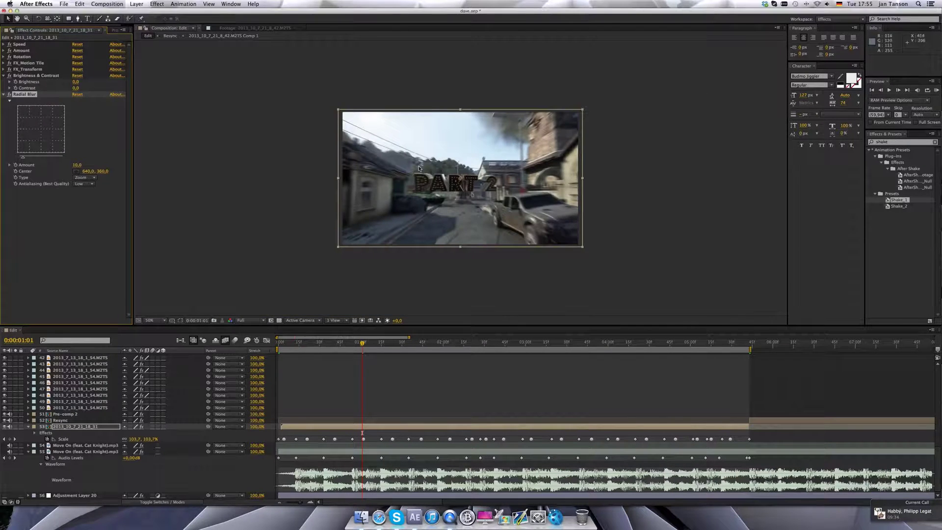
key(period)
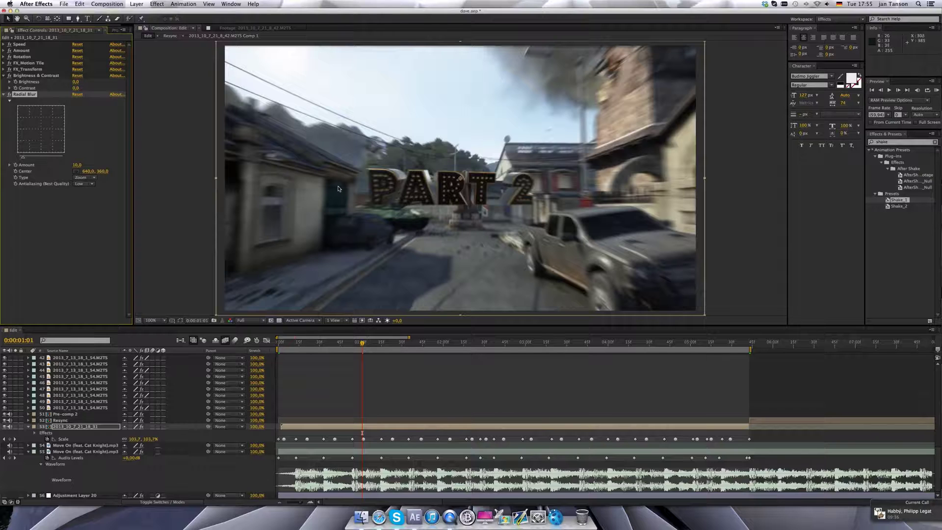
click(193, 196)
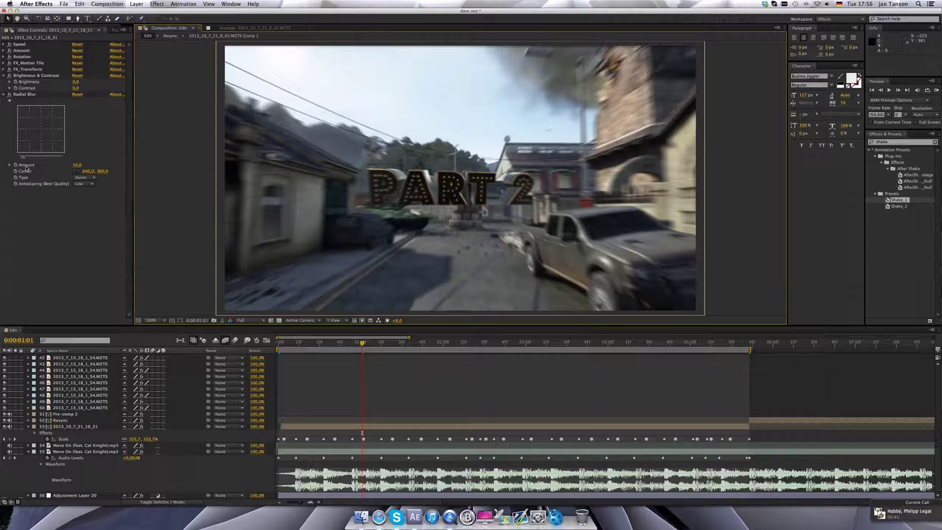
drag(81, 165, 76, 169)
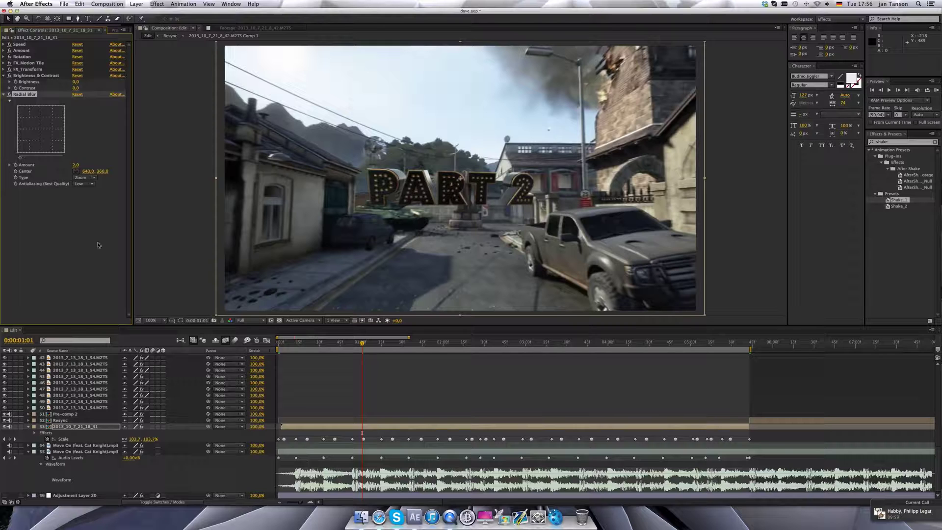
- Add a Slider Control effect from the expression controls to the layer 2013_10_7_21_18_31
click(100, 428)
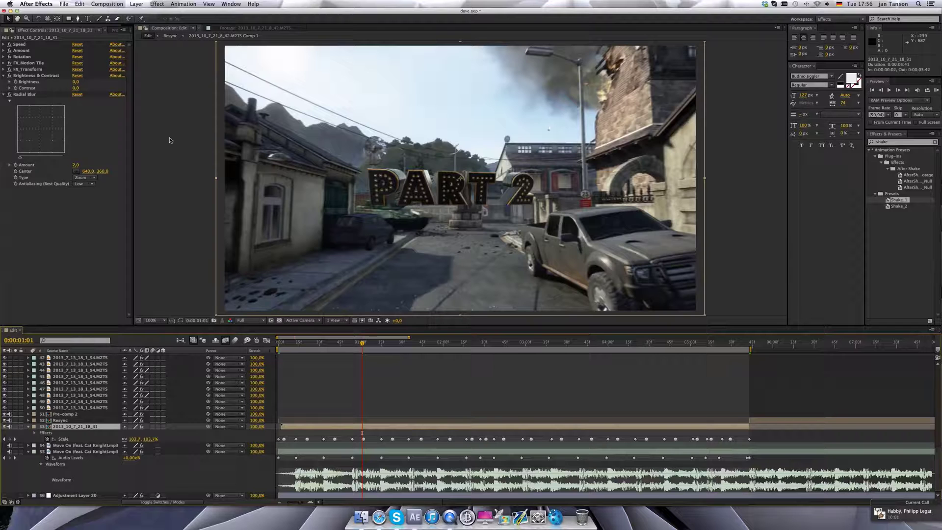
click(157, 4)
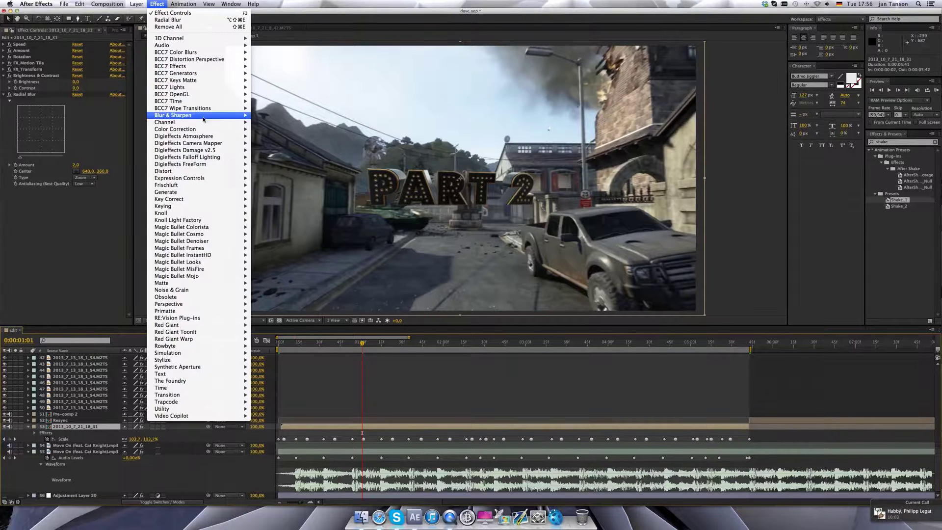
mouse_move(187, 181)
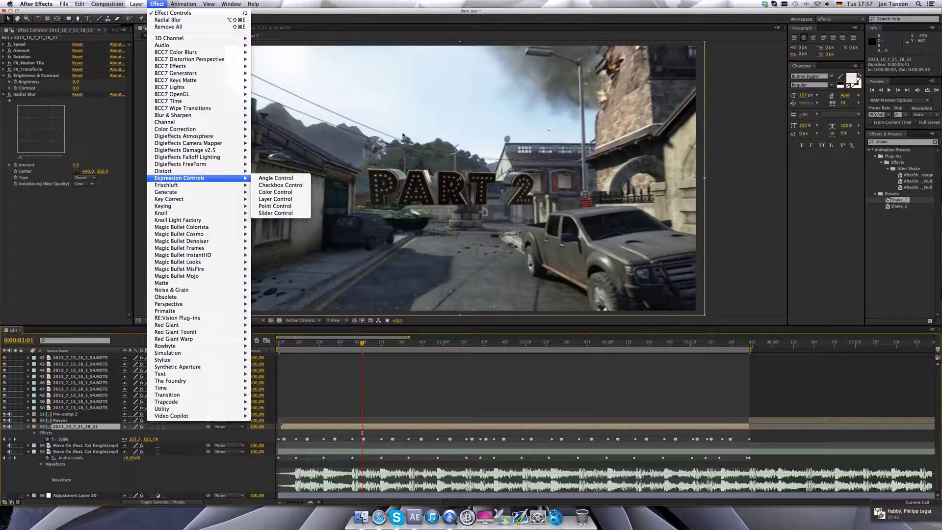
click(289, 215)
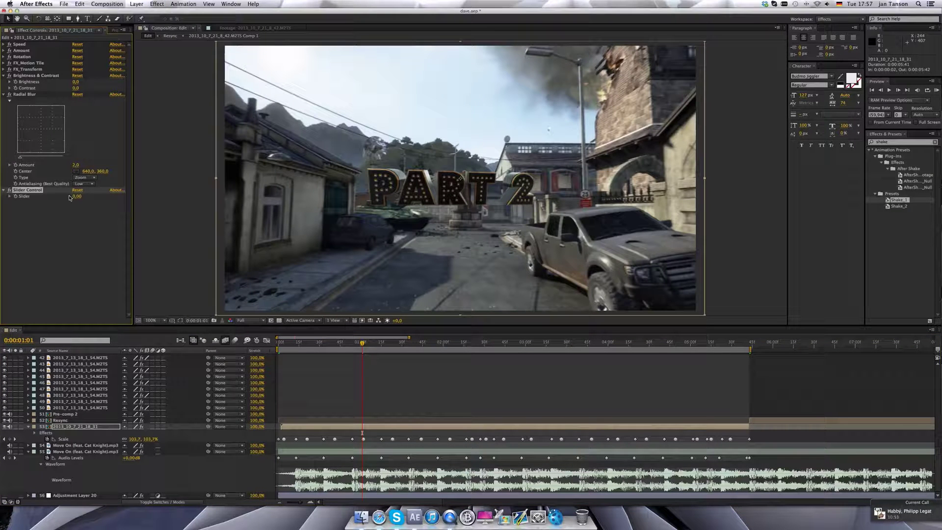
- Try out different values on the Slider Control and reset the slider to 0
drag(80, 198, 104, 197)
drag(174, 196, 2, 182)
click(80, 196)
text(0)
click(84, 218)
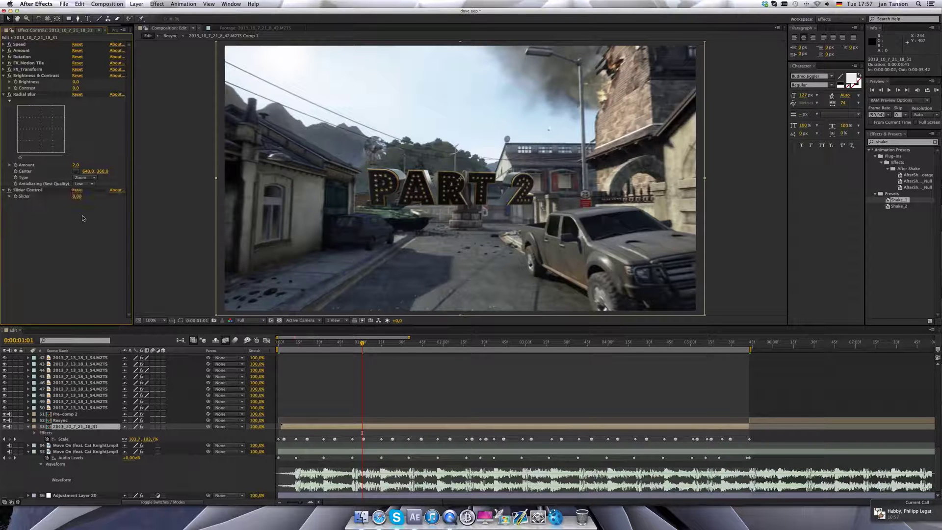
- Enable an expression on the Slider property of the Slider Control, keeping the default expression text
click(28, 191)
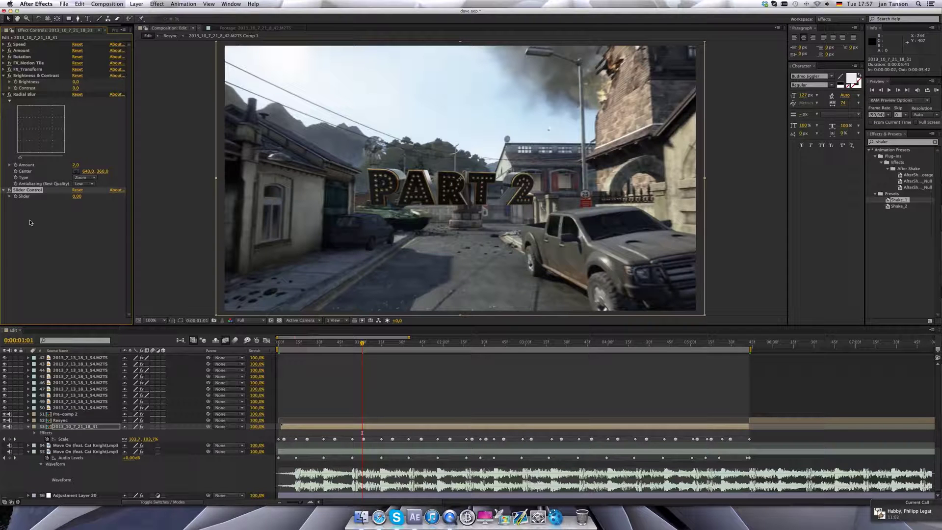
alt+click(16, 196)
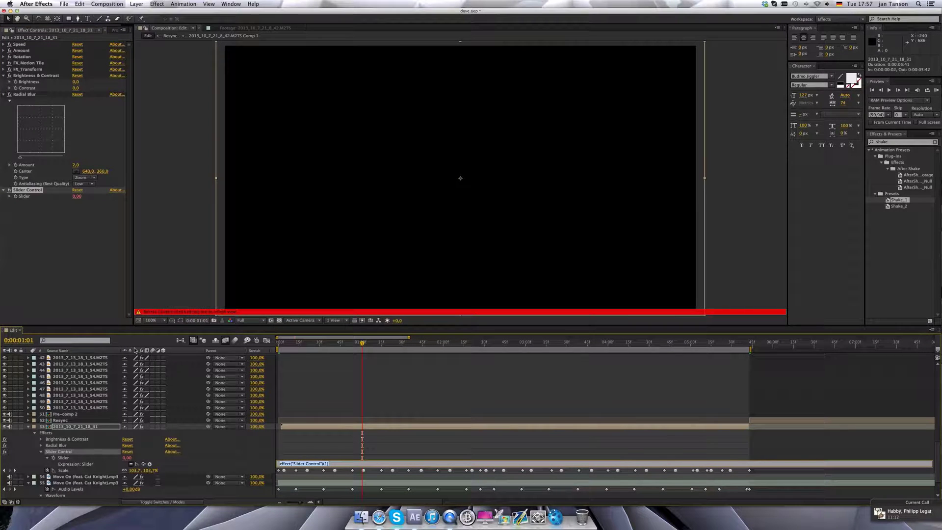
click(100, 404)
scroll(98, 396, down, 4)
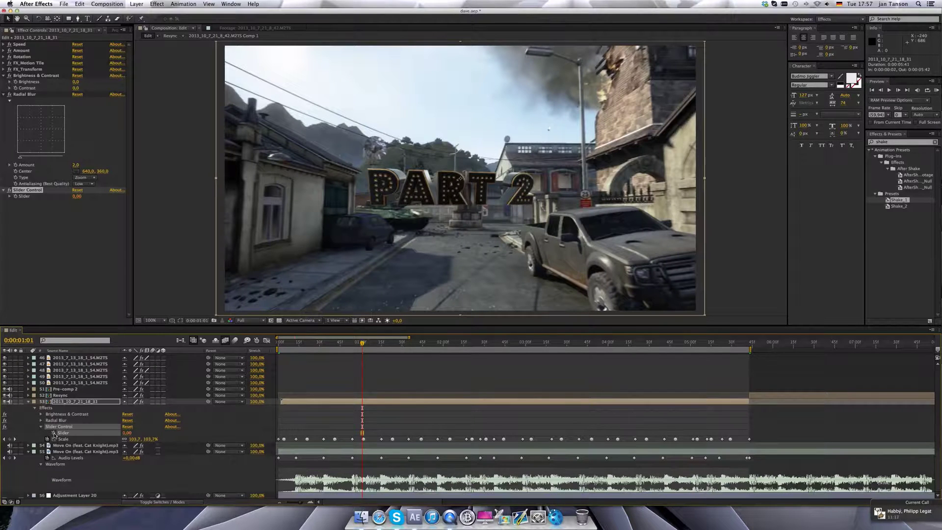
alt+click(54, 433)
alt+click(54, 434)
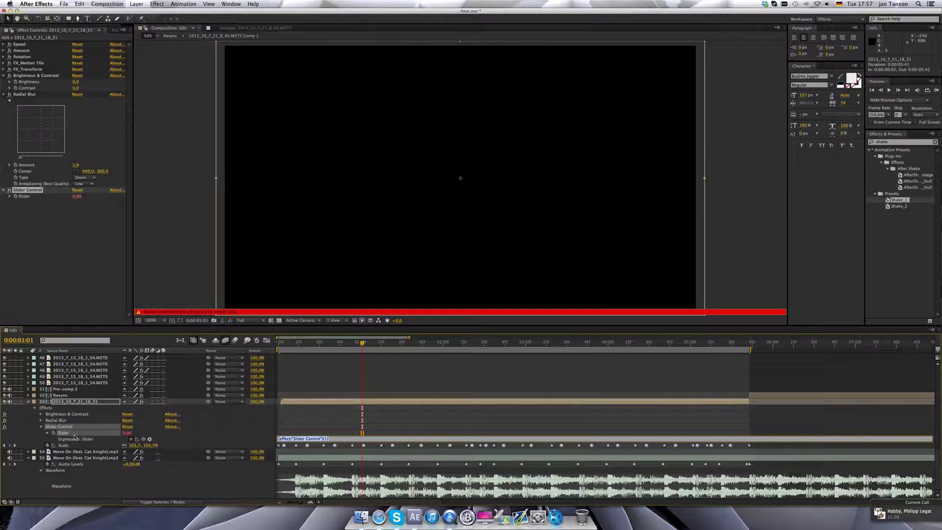
key(Right)
drag(280, 438, 312, 438)
click(319, 438)
text())
click(72, 402)
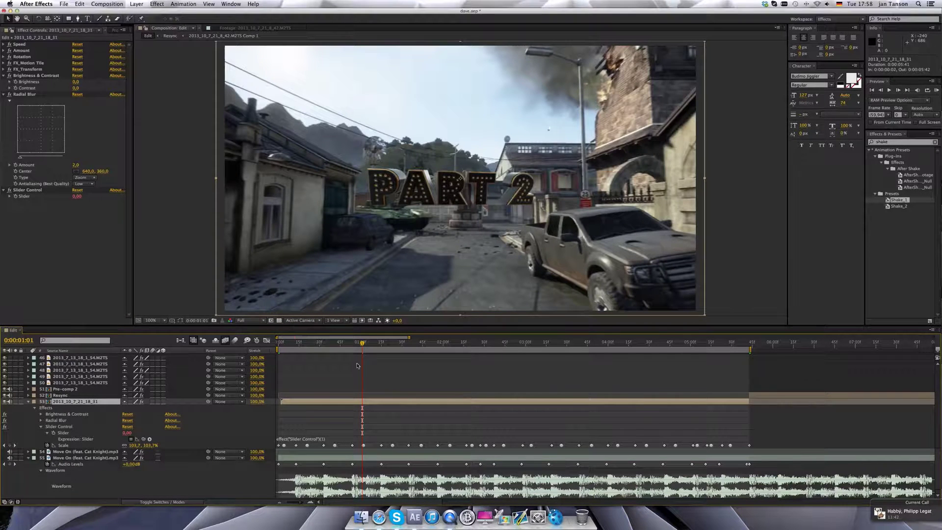
- Link the Slider expression to the layer's Scale property so that it reads transform.scale[0]
drag(317, 345, 278, 348)
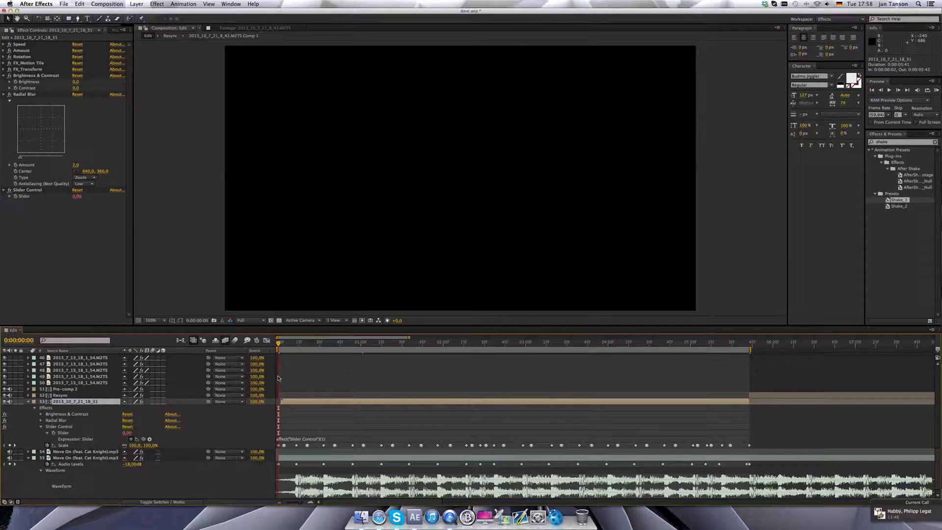
drag(303, 344, 296, 346)
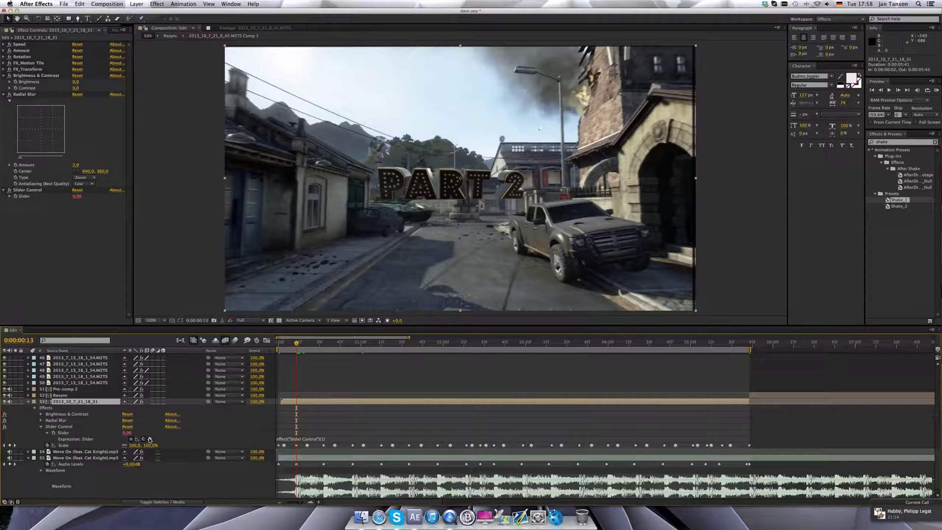
drag(151, 439, 87, 448)
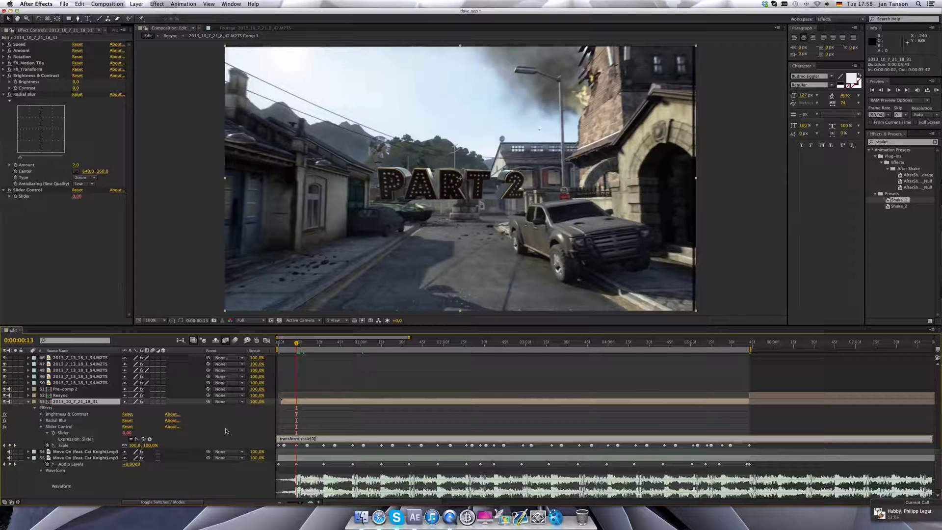
click(317, 423)
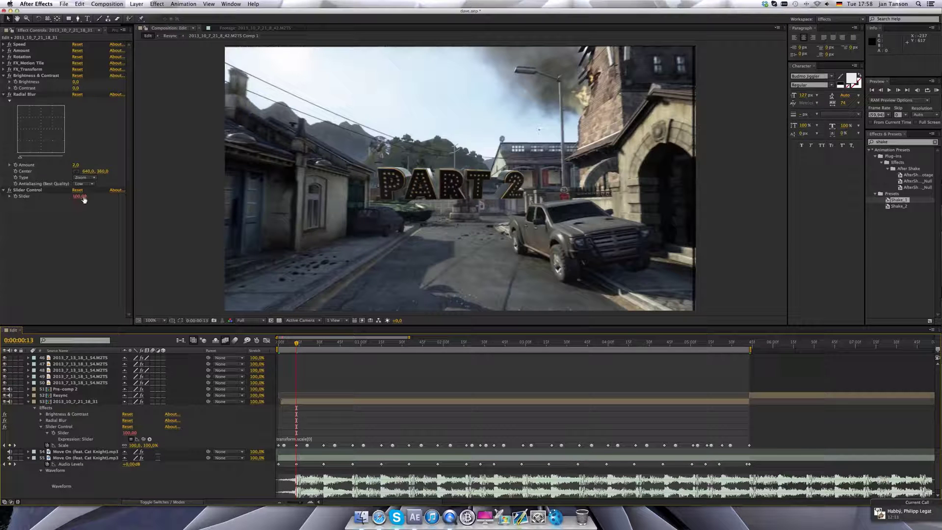
- Compare the Slider value with the layer's Scale at 0:00:00:25 and 0:00:00:33
click(312, 344)
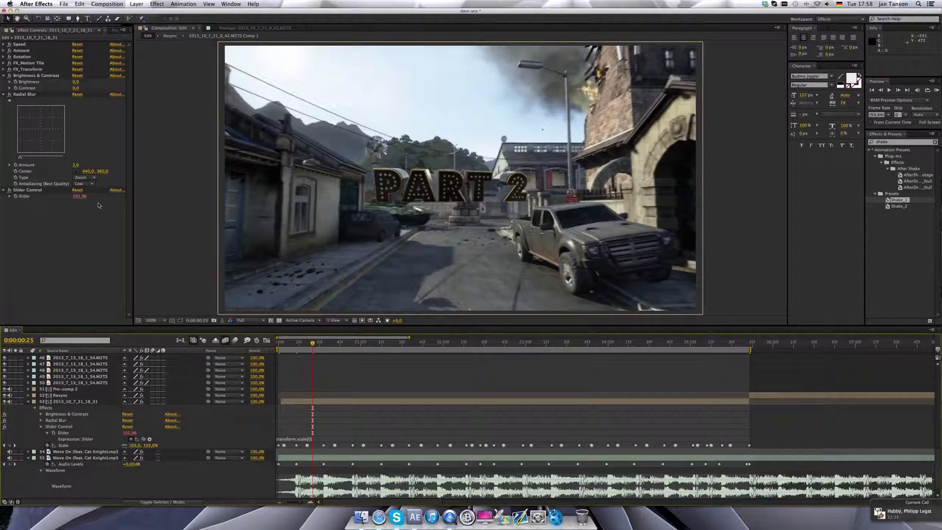
click(323, 342)
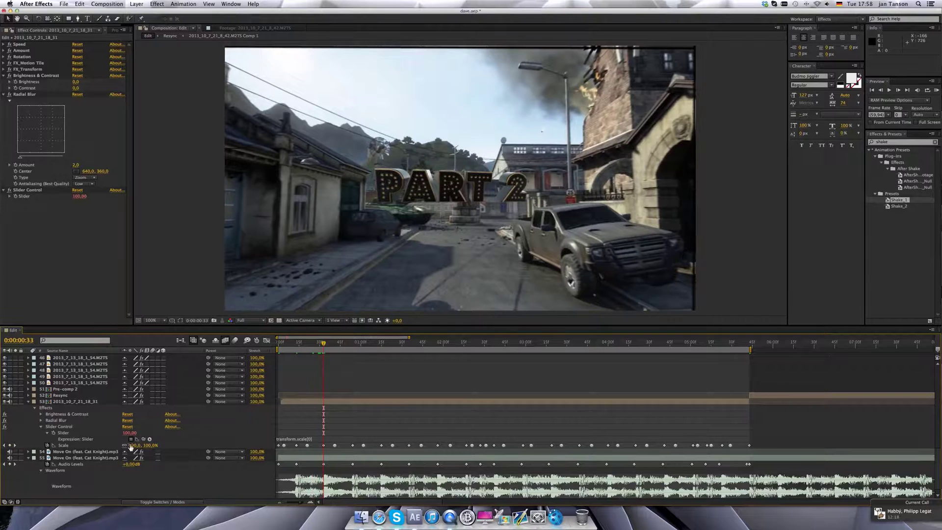
click(89, 446)
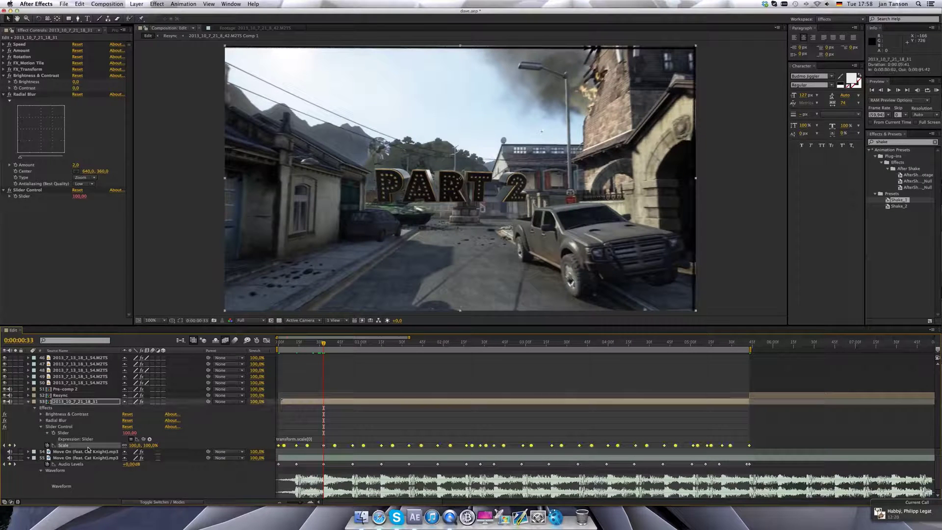
click(79, 433)
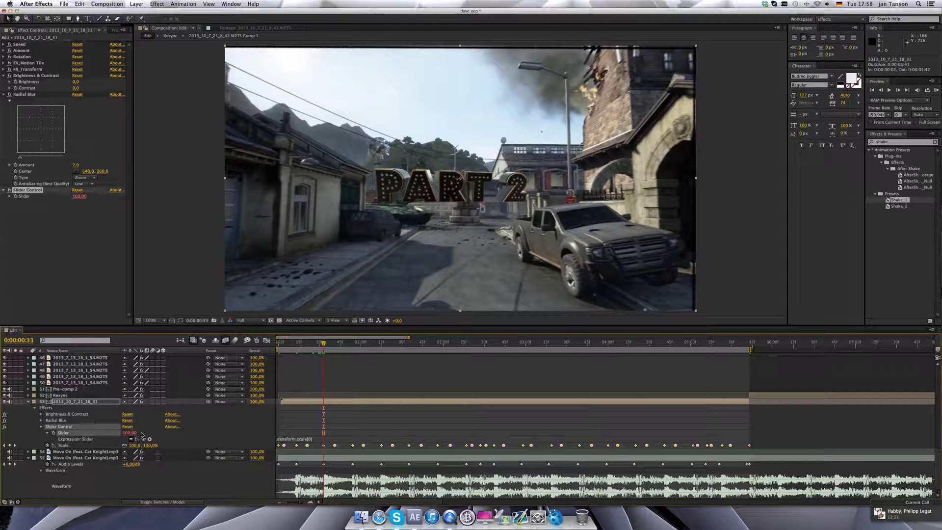
- Compare the Slider value with the layer's Scale at 0:00:00:41
click(333, 346)
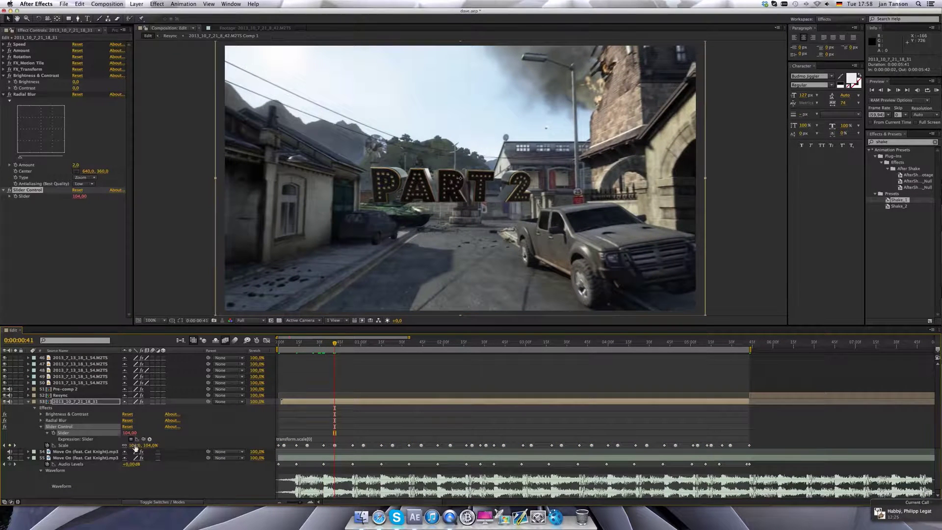
click(86, 440)
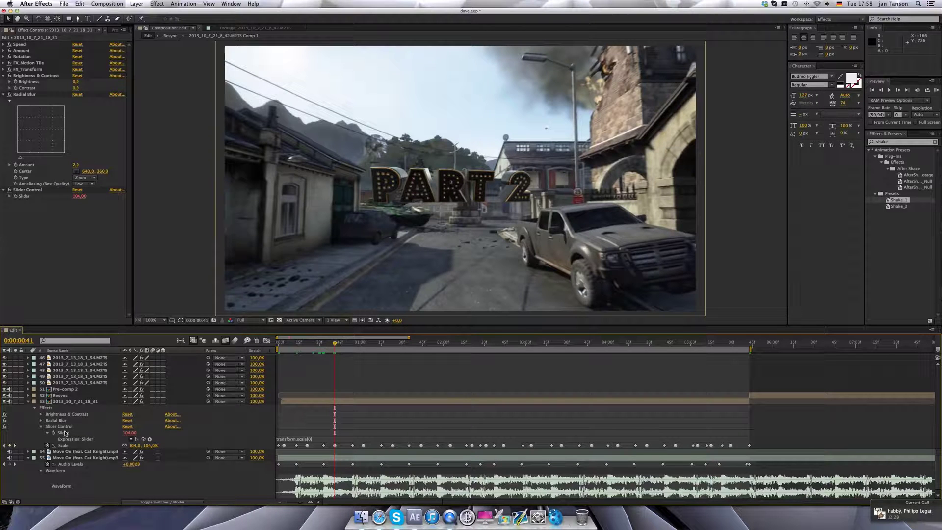
- Rename the Slider Control effect as Control Settings
click(65, 427)
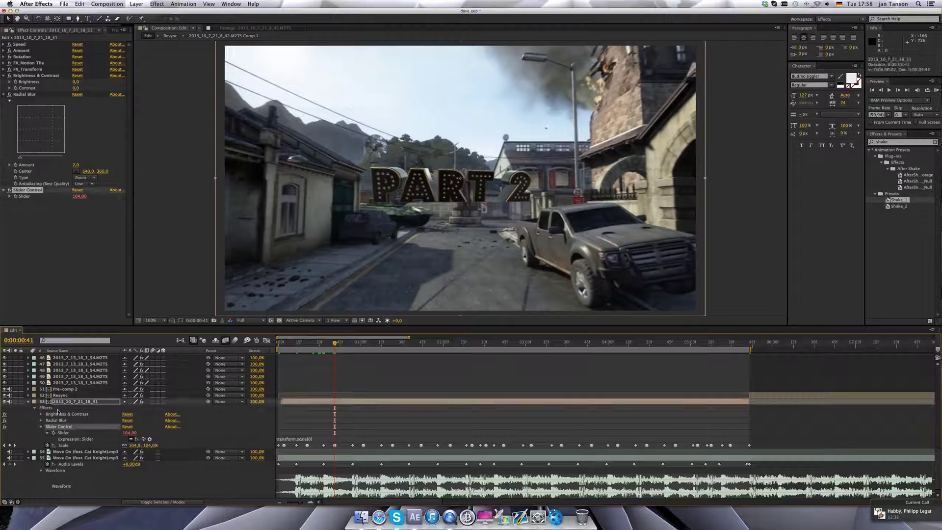
click(37, 192)
key(Return)
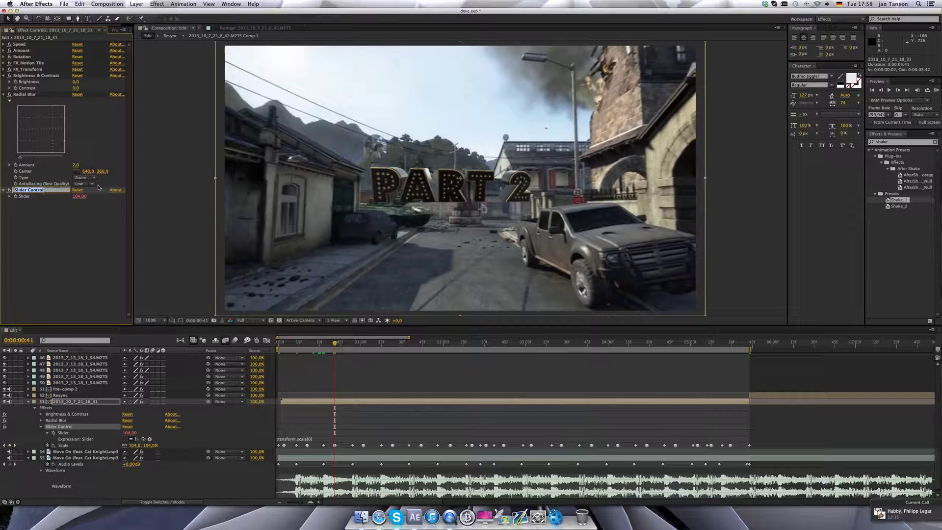
text(Control Settings)
key(Return)
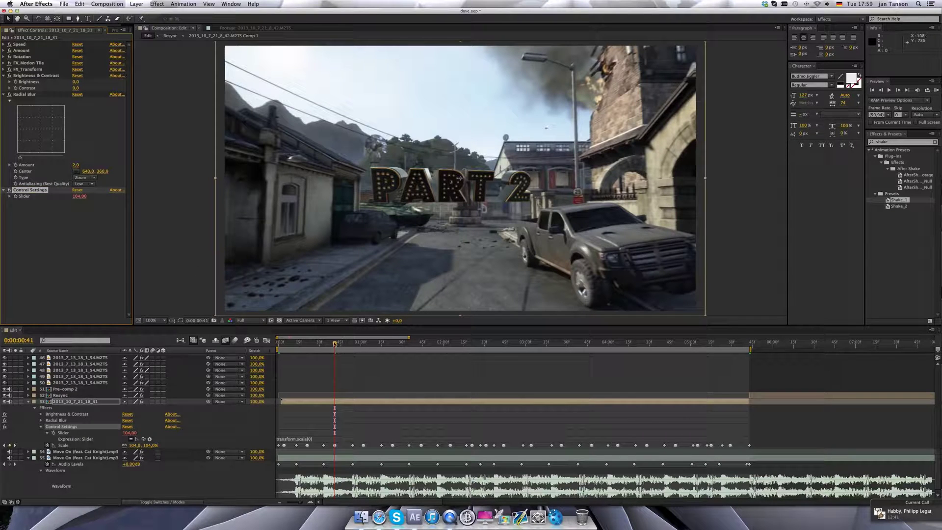
- Rename the slider effect as B&C Control
key(Return)
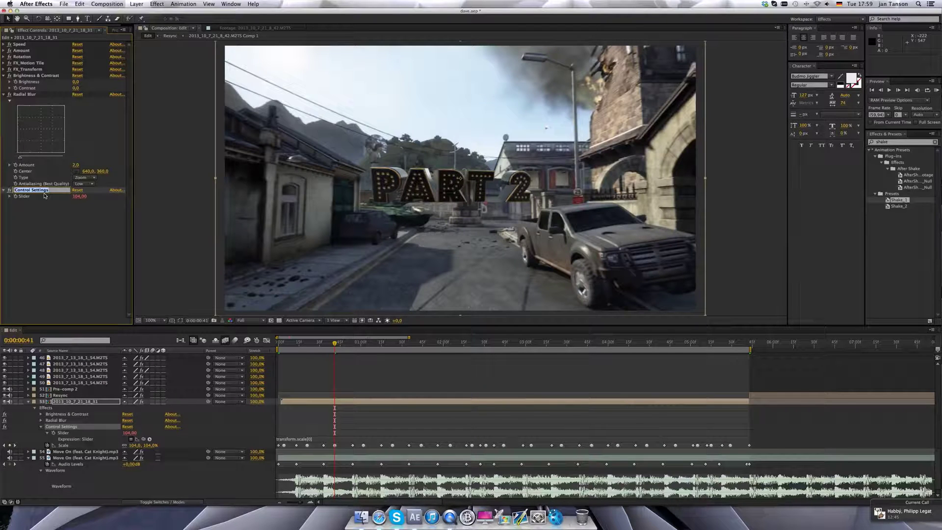
text(B&C Control)
key(Return)
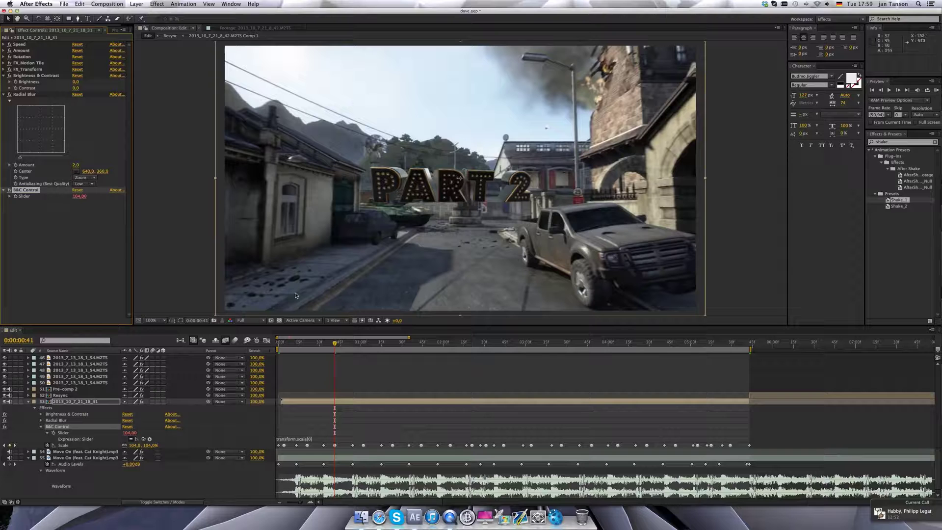
- Move the Brightness & Contrast effect below B&C Control in the clip's effect order
click(318, 342)
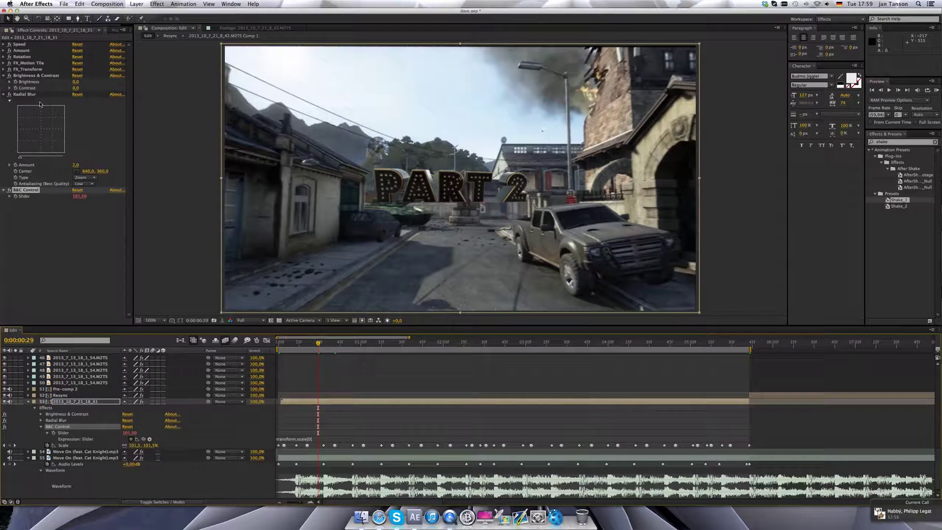
click(33, 76)
drag(33, 76, 45, 195)
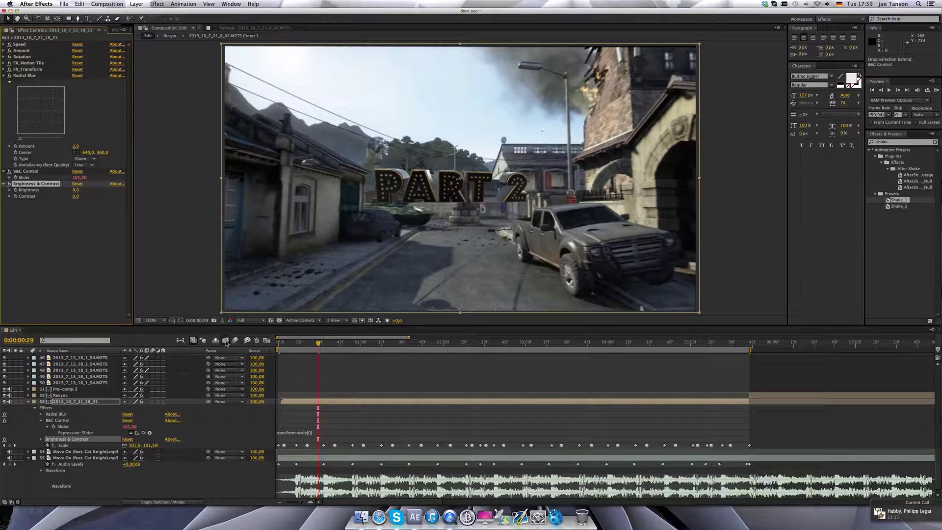
- Enable expressions on both the Brightness and Contrast properties of the Brightness & Contrast effect, keeping the default expression text
click(292, 342)
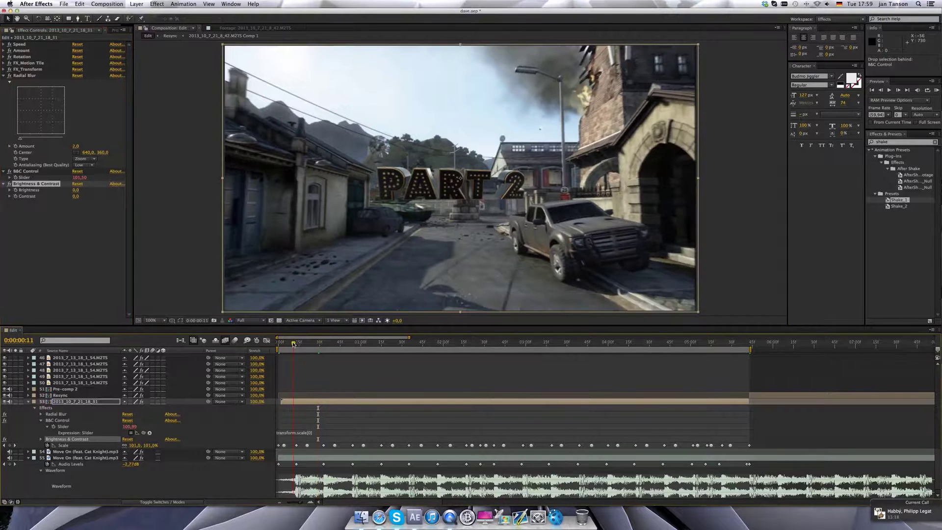
alt+click(15, 189)
alt+click(16, 196)
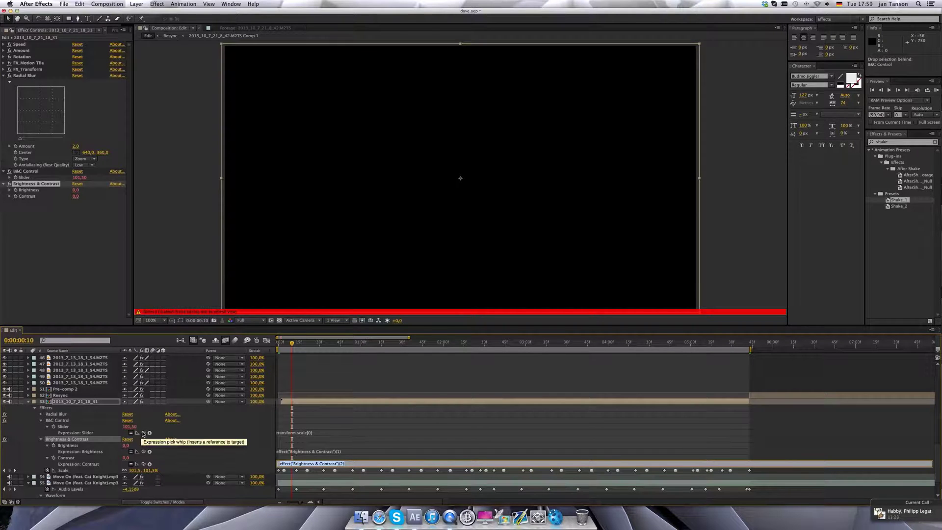
- Try linking the B&C Control Slider expression to its own Slider and check the values at 0:00:00:20 and 0:00:00:28
drag(144, 433, 77, 426)
click(310, 364)
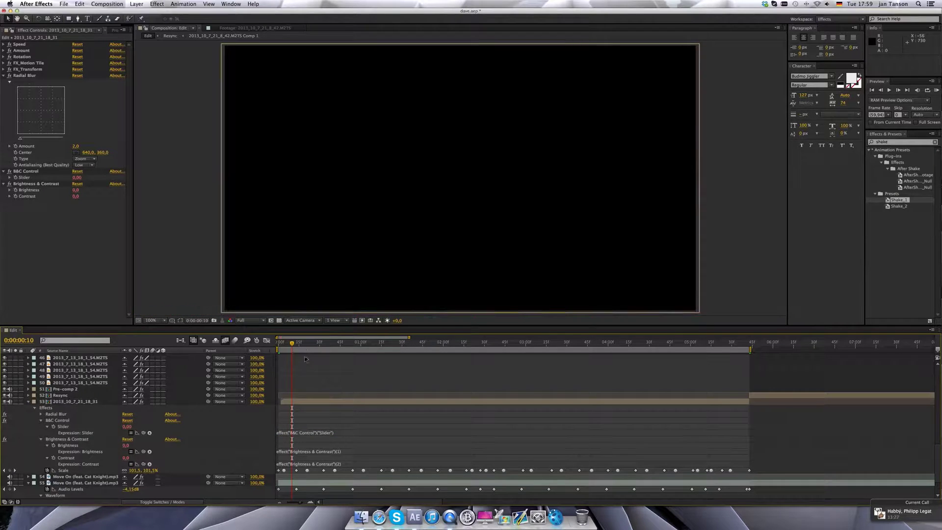
click(305, 342)
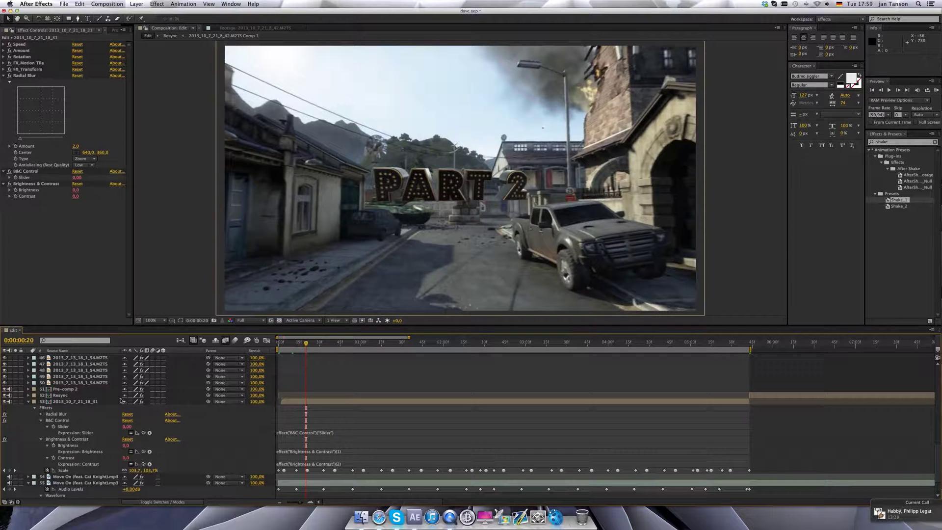
click(79, 446)
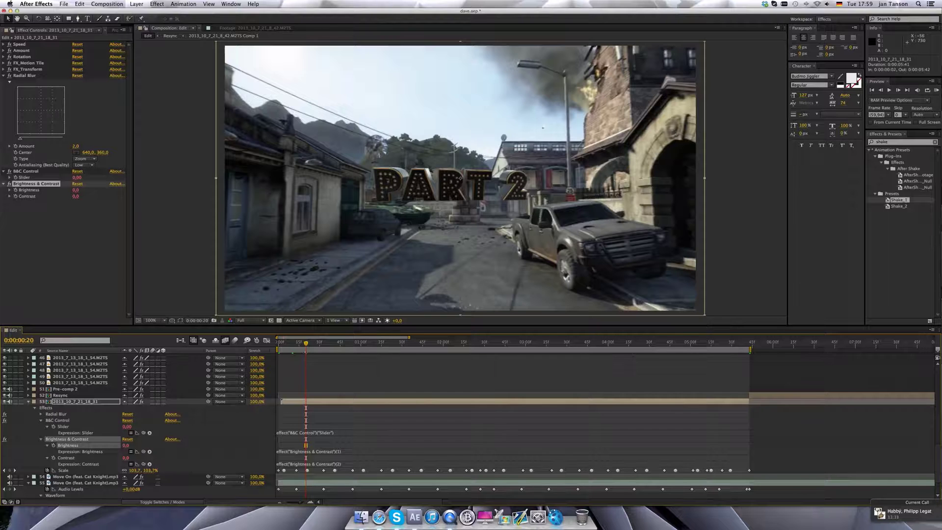
click(314, 343)
click(316, 343)
click(93, 434)
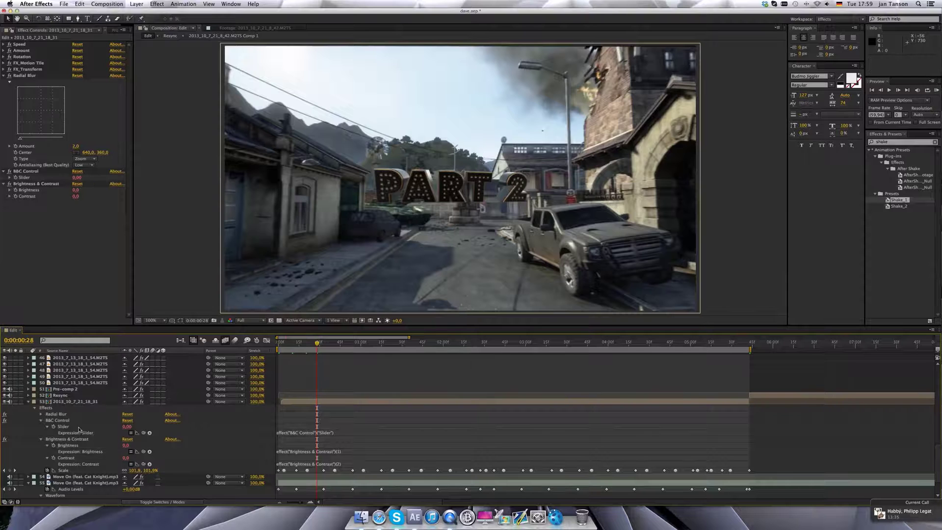
- Relink the B&C Control Slider expression to the layer's Scale so that it reads transform.scale[0]
click(79, 427)
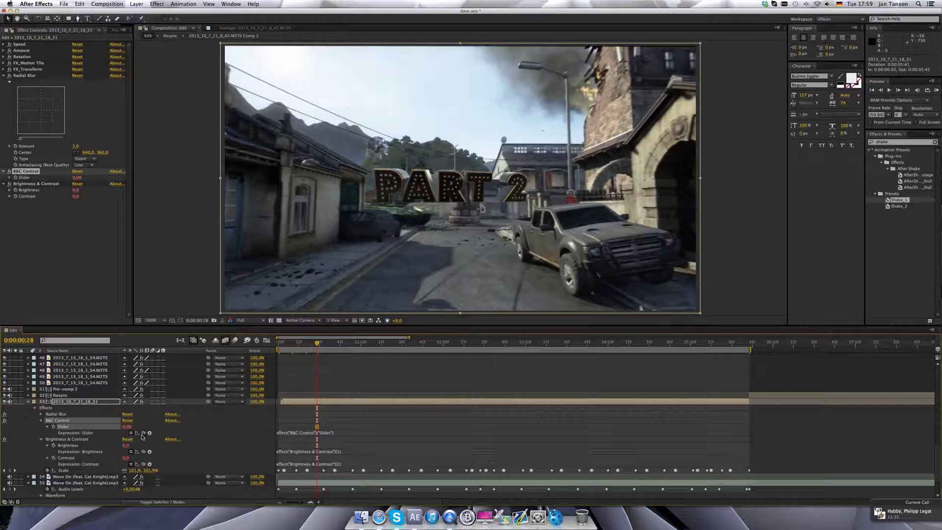
drag(138, 435, 94, 473)
click(342, 445)
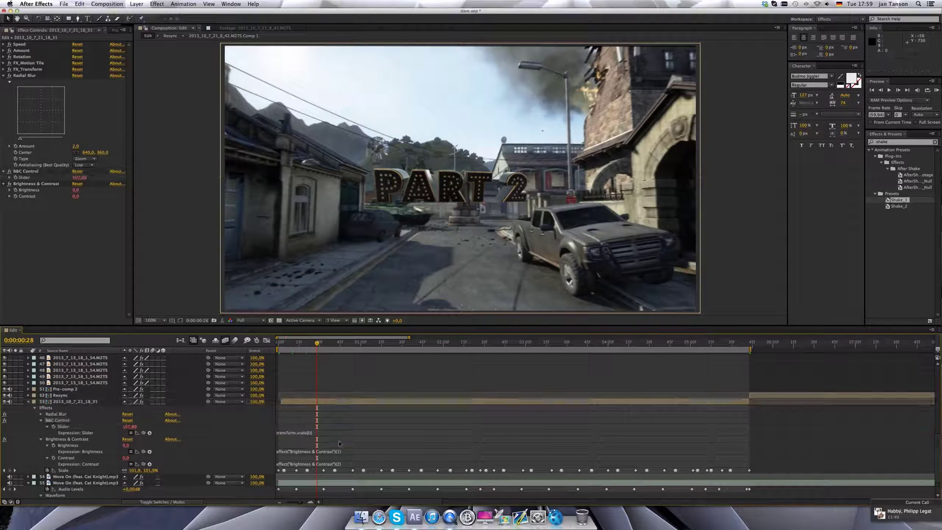
- Link the Brightness expression to the B&C Control Slider and check the picture at 0:00:00:41
drag(143, 452, 74, 426)
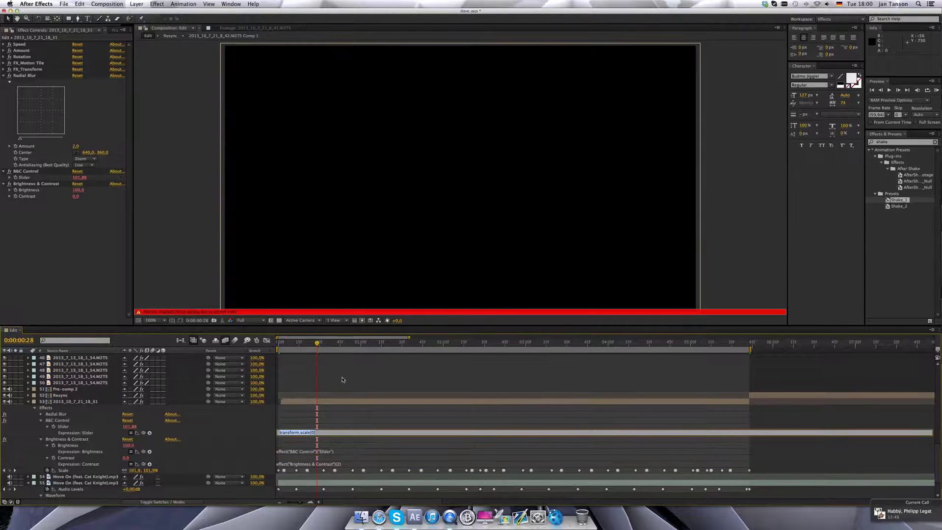
click(355, 407)
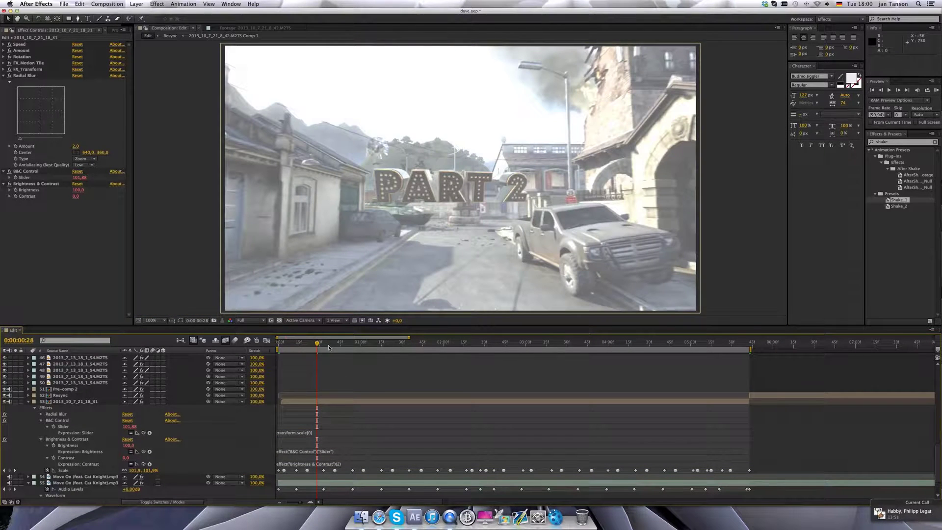
click(327, 342)
drag(328, 343, 337, 346)
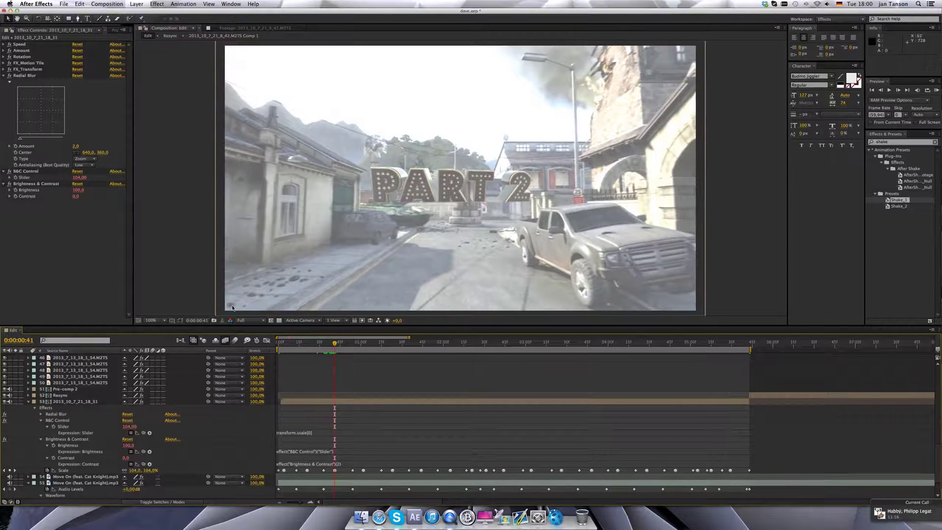
- Examine the Brightness & Contrast values at 0:00:00:27 and the expression text on the B&C Control Slider
click(30, 184)
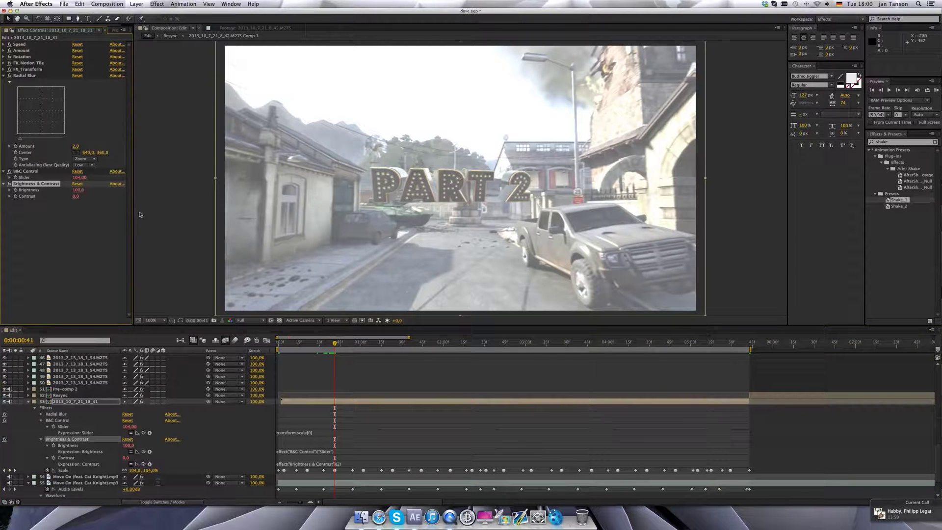
drag(328, 341, 315, 342)
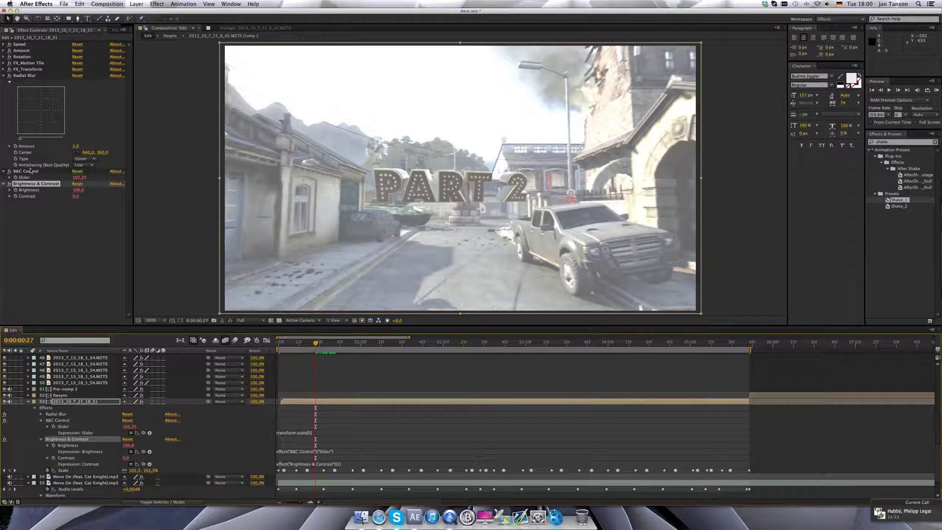
click(93, 420)
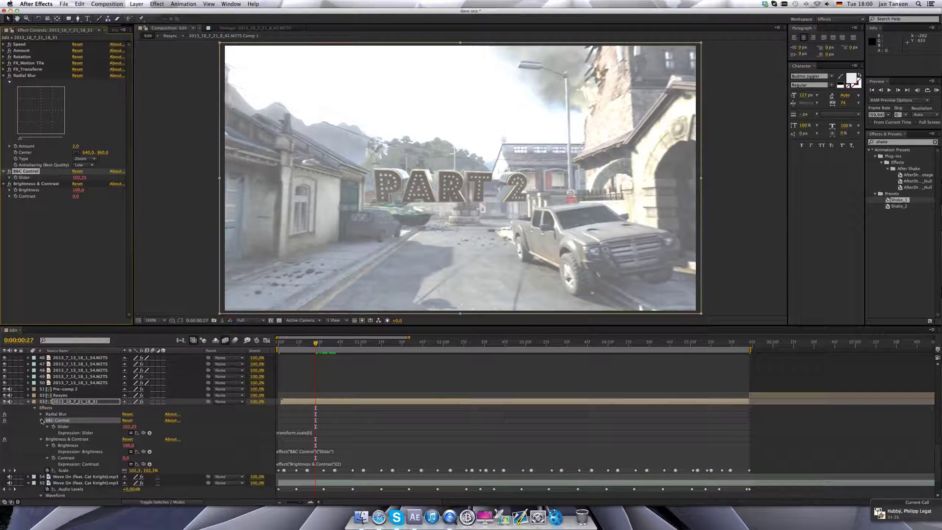
click(308, 434)
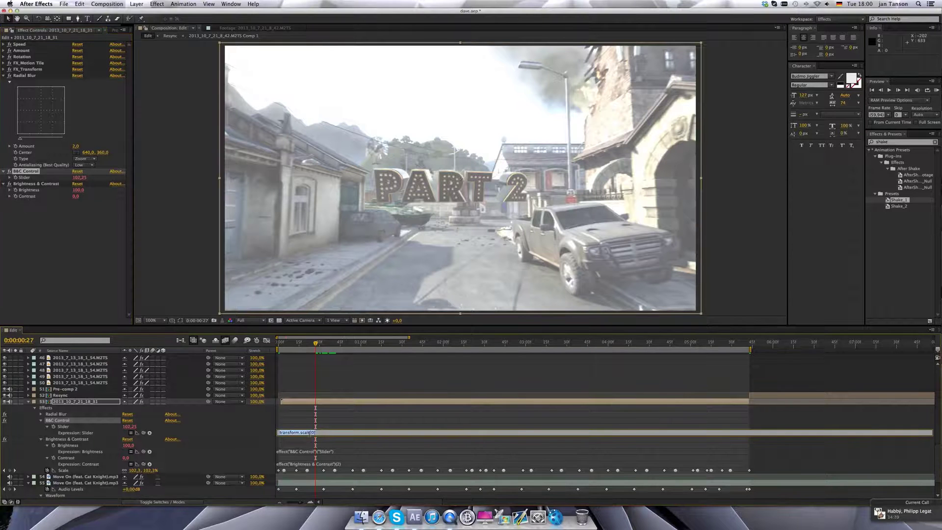
click(321, 432)
drag(322, 432, 278, 432)
key(Right)
- Compare the Slider, Brightness and Scale values at 0:00:00:33 and 0:00:00:41
drag(315, 343, 310, 343)
click(323, 341)
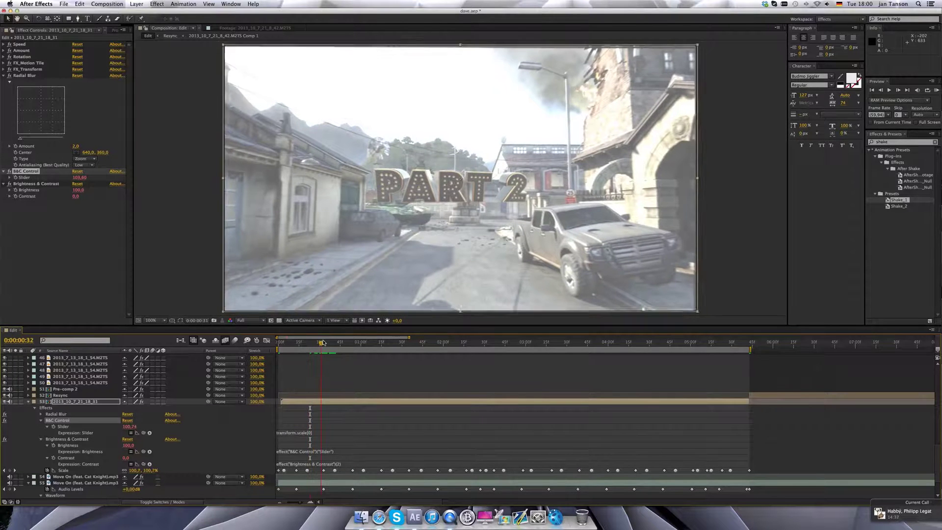
mouse_move(323, 342)
mouse_down()
mouse_move(335, 343)
mouse_move(324, 347)
mouse_up()
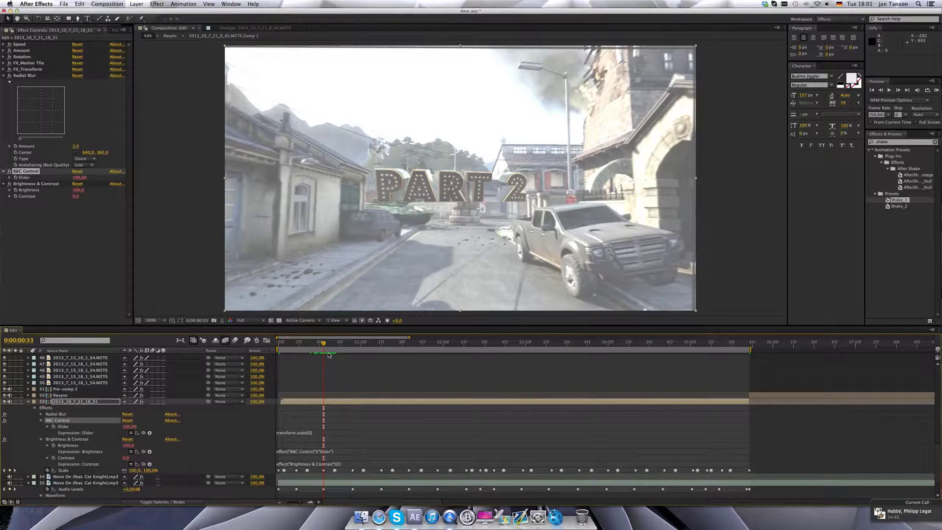
drag(325, 345, 334, 343)
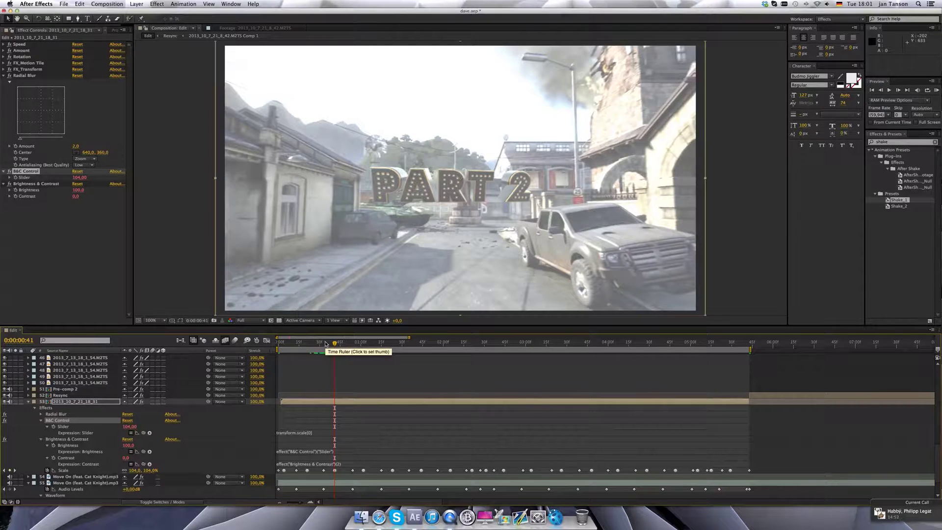
click(324, 343)
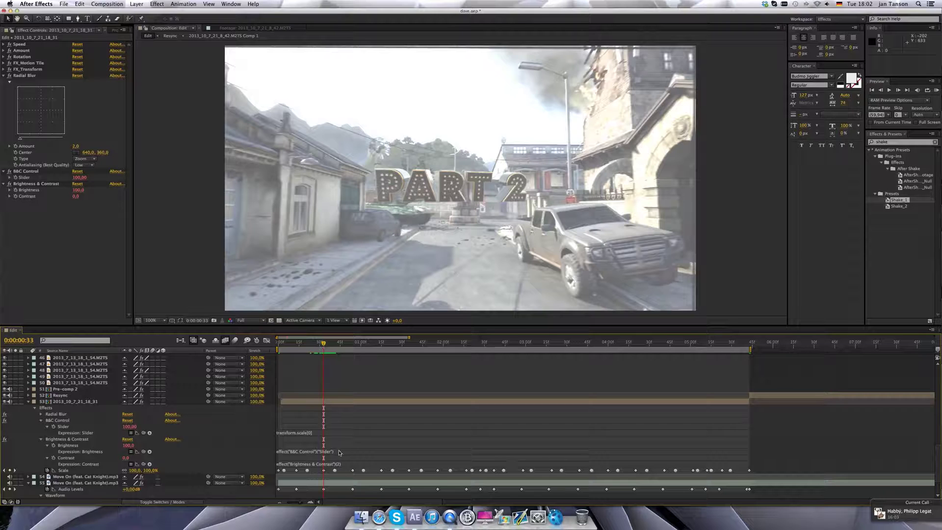
- Change the B&C Control Slider expression to (transform.scale[0]-100)*5
click(306, 433)
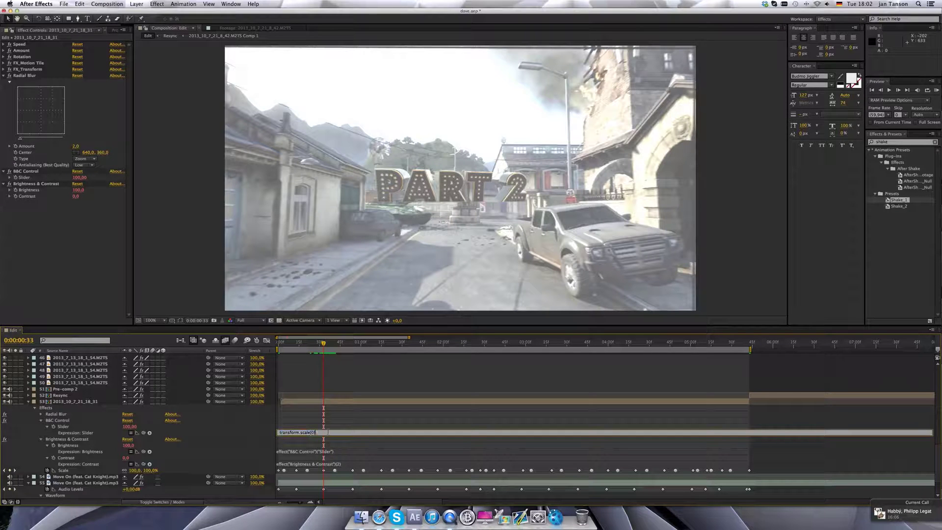
text(-100))
key(Home)
click(334, 431)
drag(336, 432, 279, 433)
click(279, 433)
drag(328, 432, 282, 432)
click(333, 432)
drag(280, 432, 322, 432)
click(310, 432)
click(336, 426)
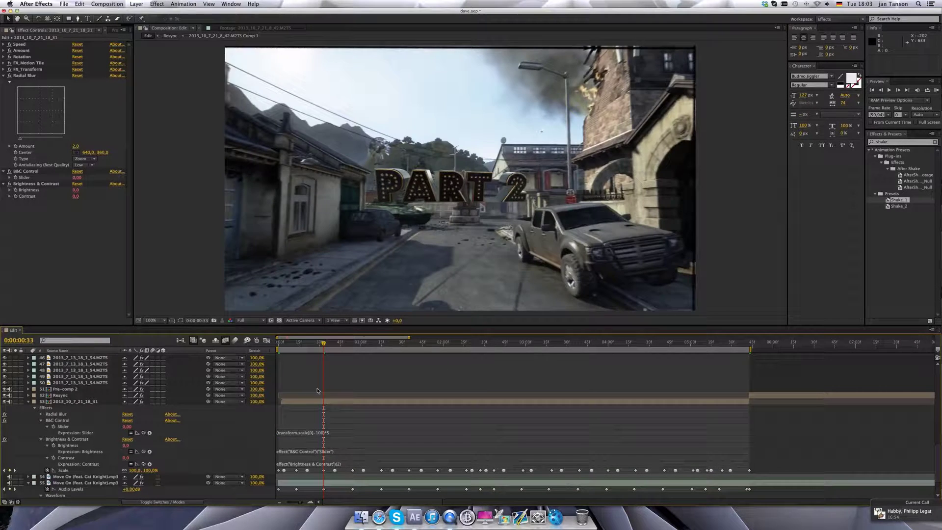
- Check how Brightness follows the Scale keyframes between 0:00:00:33 and 0:00:00:41, then select the Contrast property
click(328, 346)
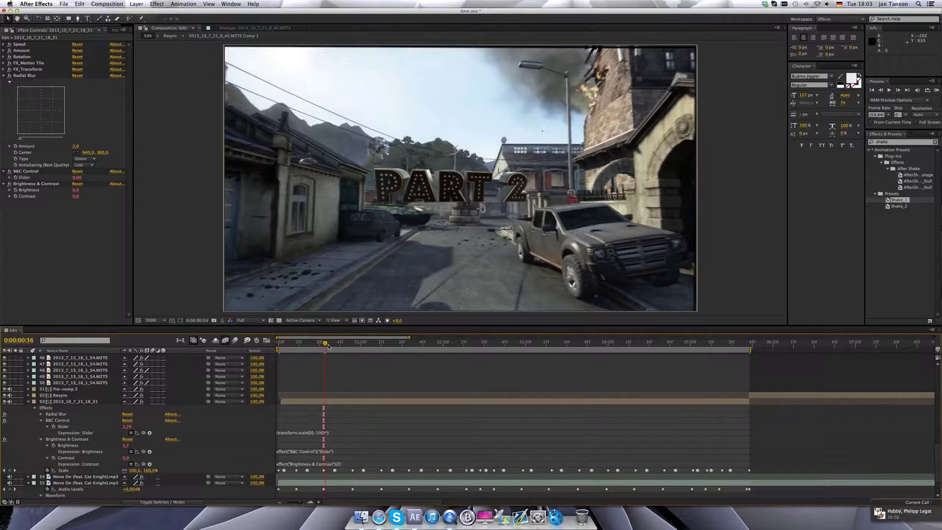
drag(327, 345, 323, 345)
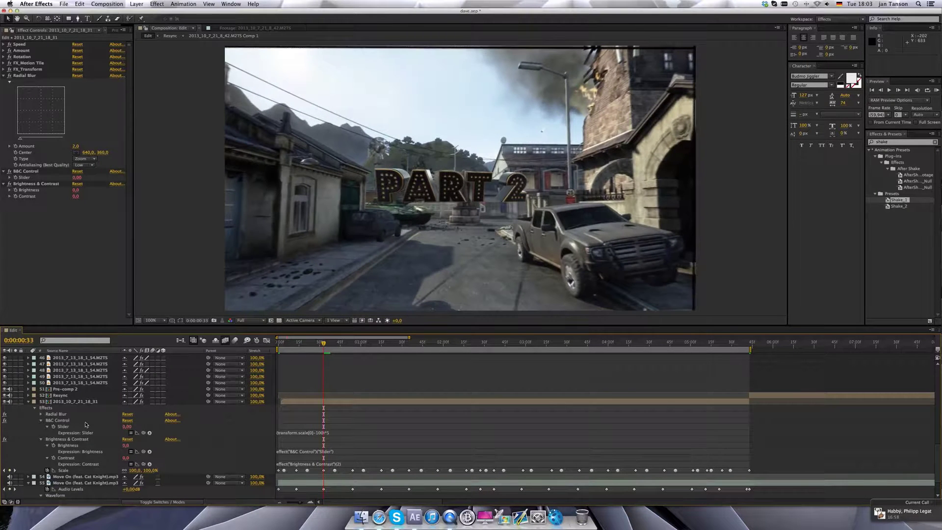
click(75, 445)
drag(324, 344, 335, 345)
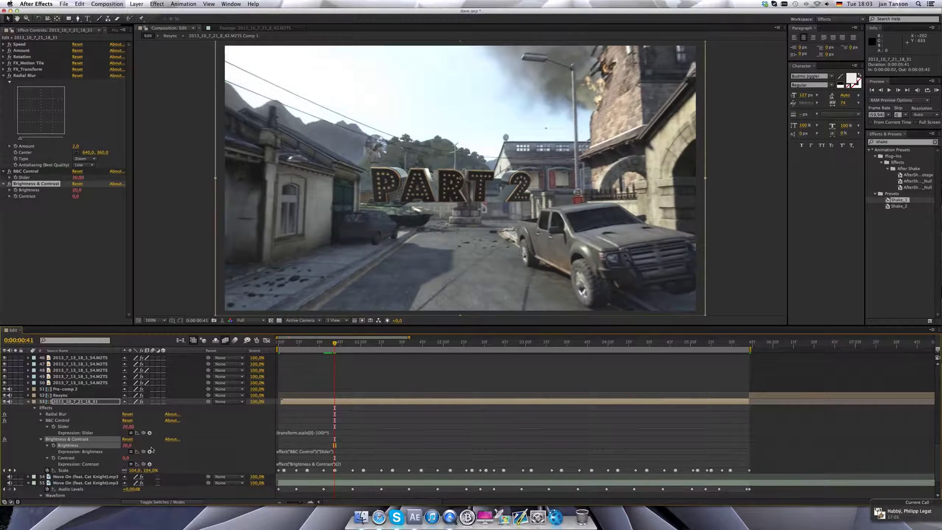
mouse_move(335, 472)
click(359, 344)
drag(359, 343, 323, 346)
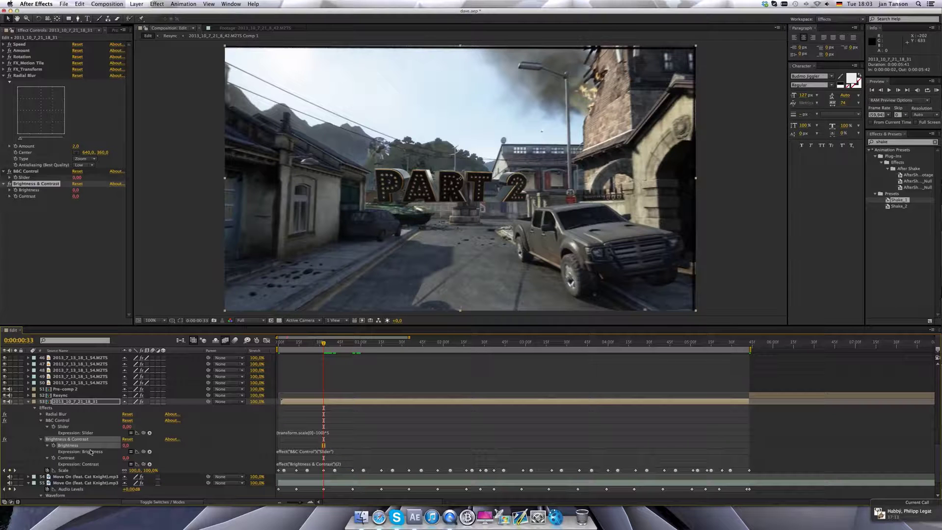
click(106, 458)
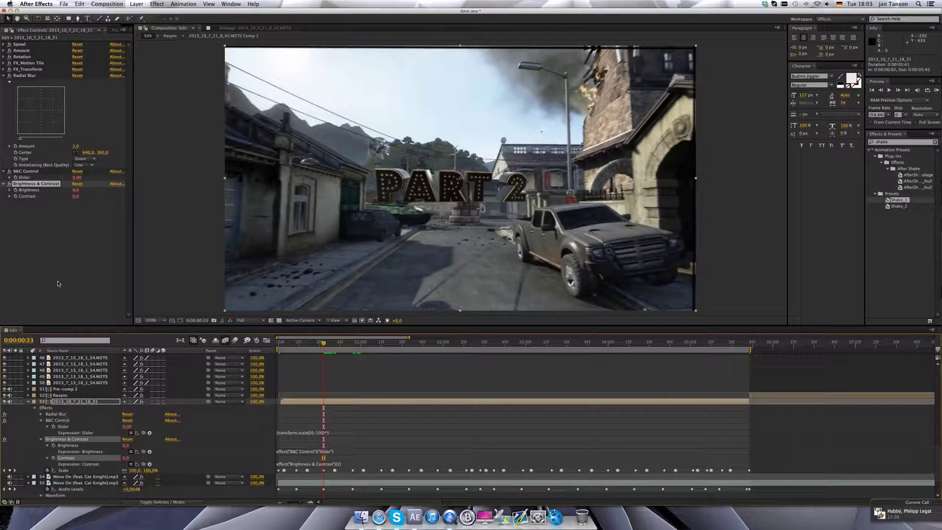
- Add a Slider Control expression effect to the gameplay clip below Brightness & Contrast
click(76, 246)
click(157, 4)
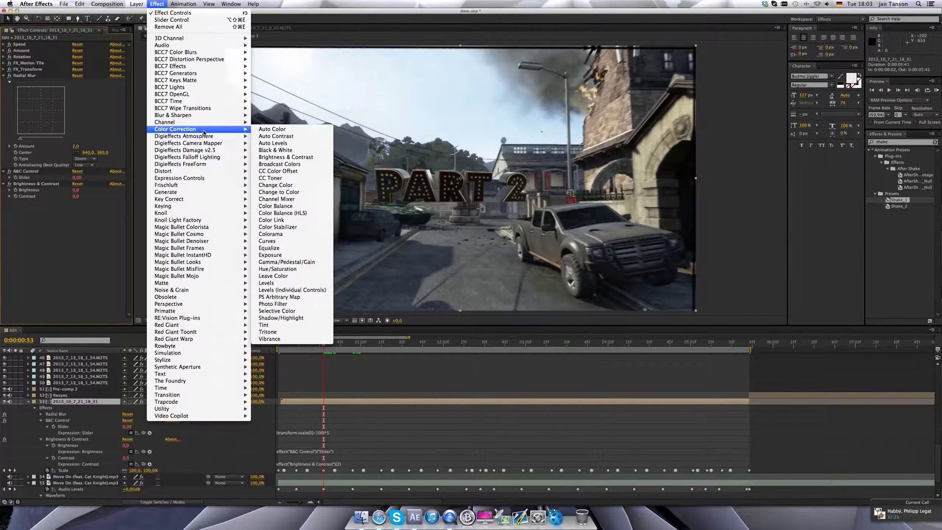
mouse_move(204, 180)
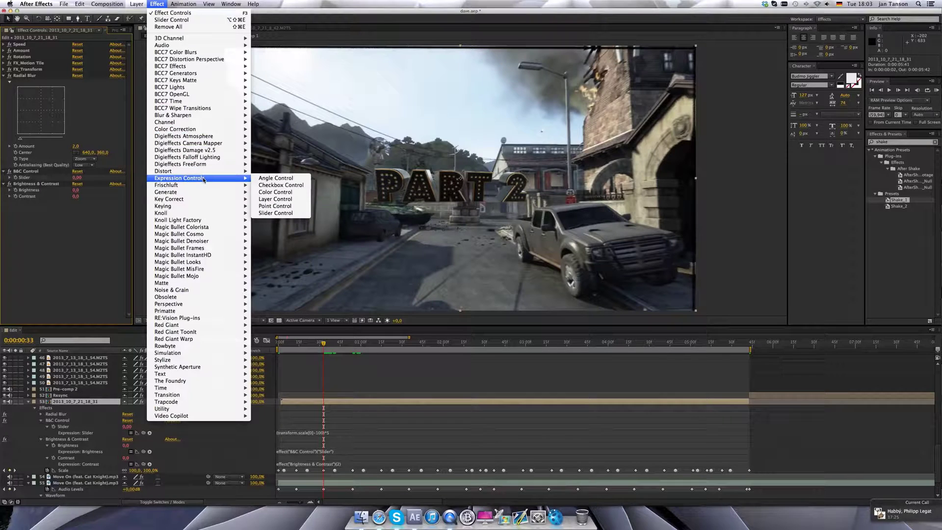
click(275, 212)
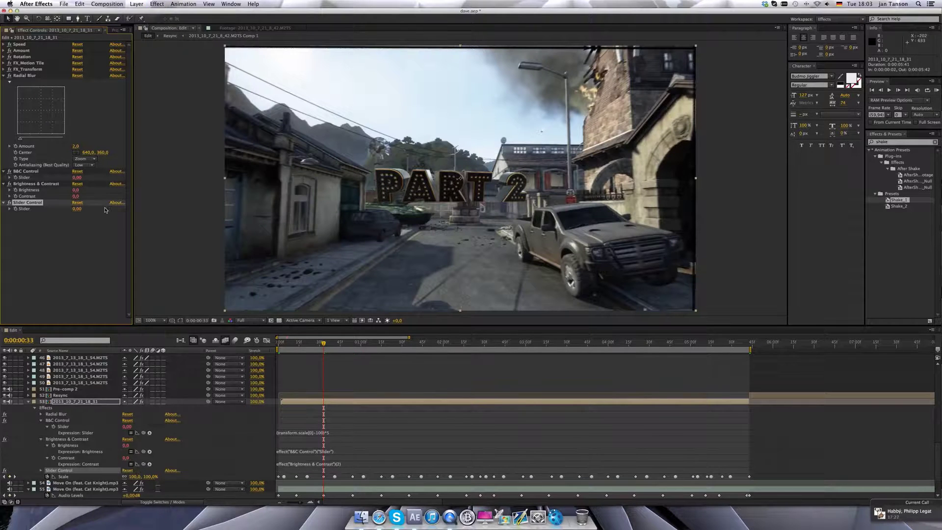
- Give the new Slider Control's Slider the expression (transform.scale[0]-100)*1,25
click(42, 470)
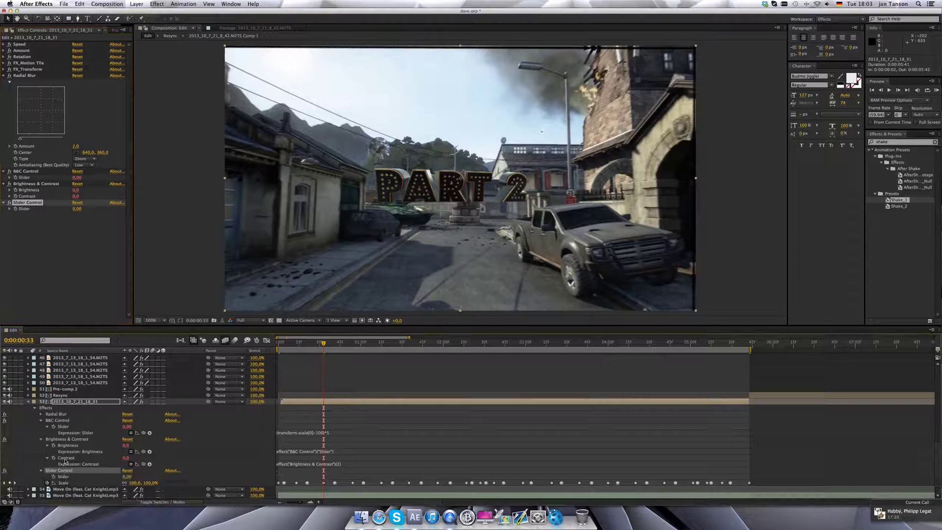
scroll(65, 461, down, 3)
alt+click(53, 458)
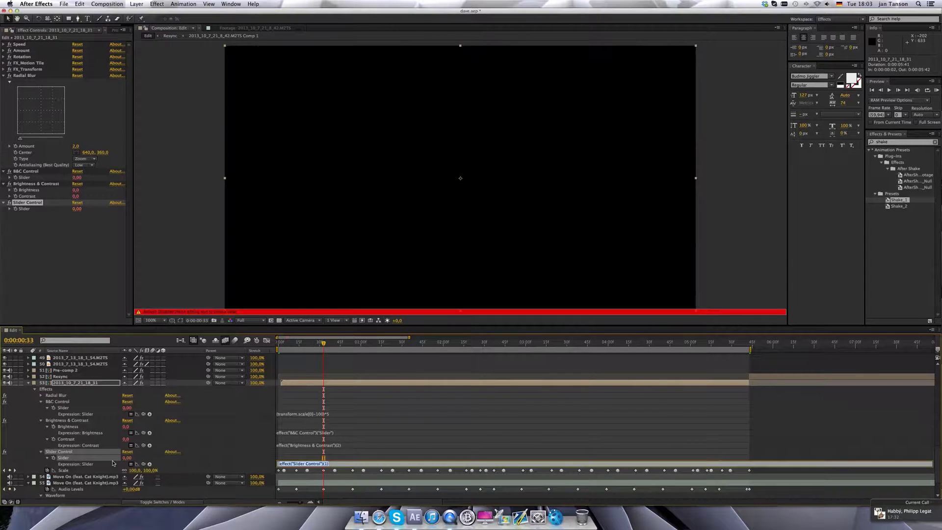
click(109, 469)
drag(81, 469, 81, 469)
key(Home)
text(()
text(,)
click(358, 452)
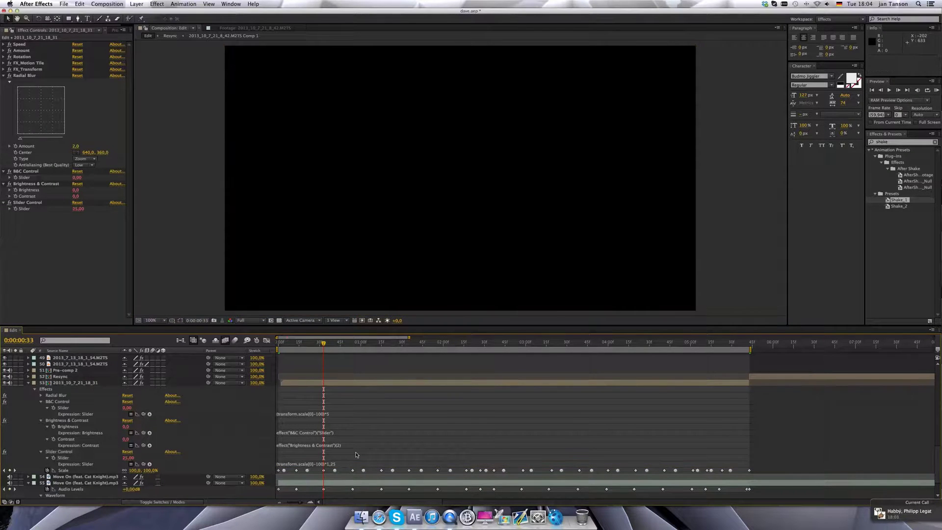
- Check the new Slider Control's value between 0:00:00:33 and 0:00:00:51
scroll(352, 443, down, 3)
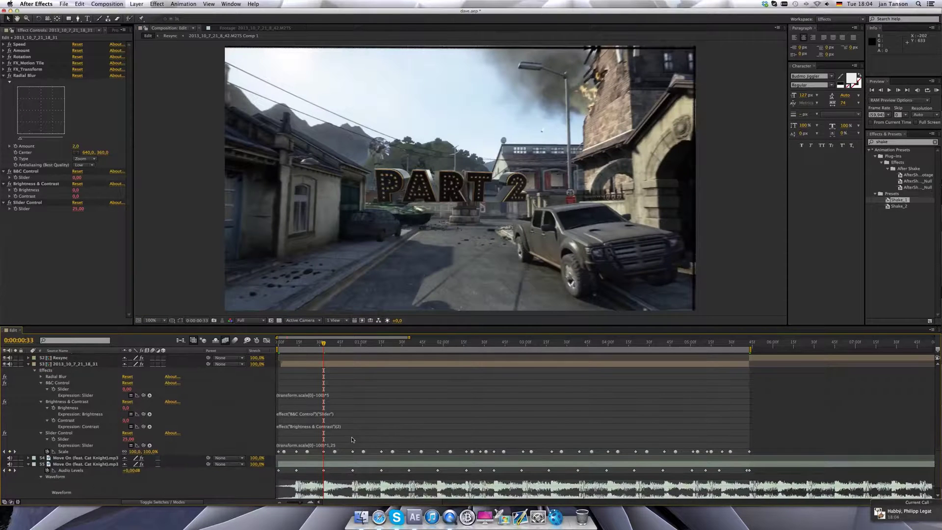
scroll(346, 428, down, 2)
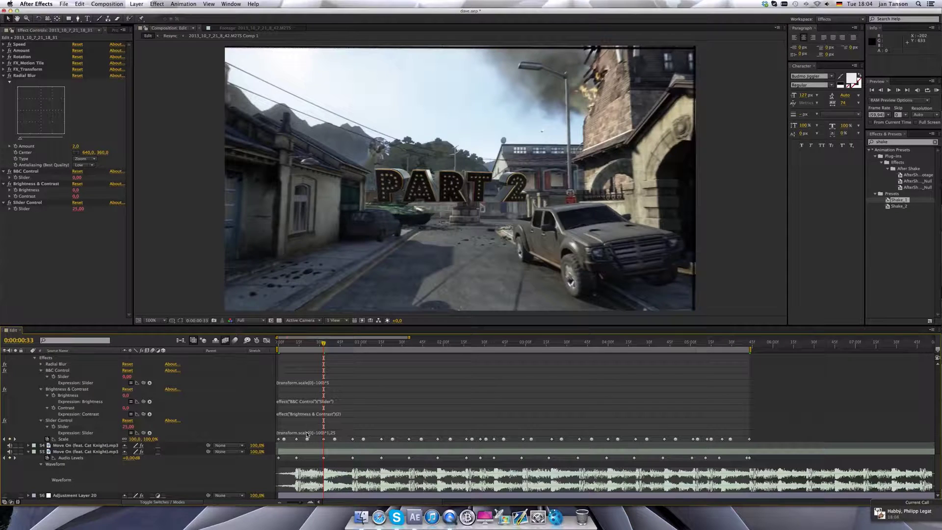
click(60, 420)
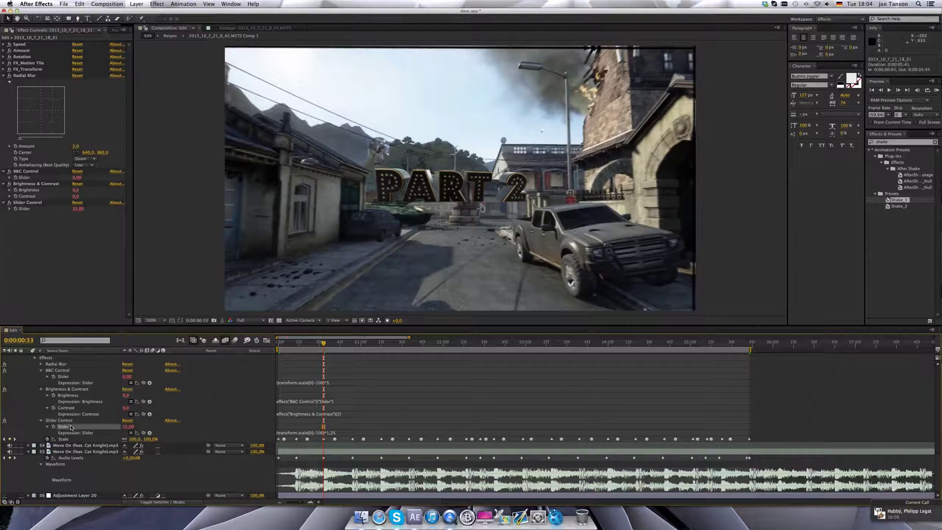
drag(323, 342, 349, 343)
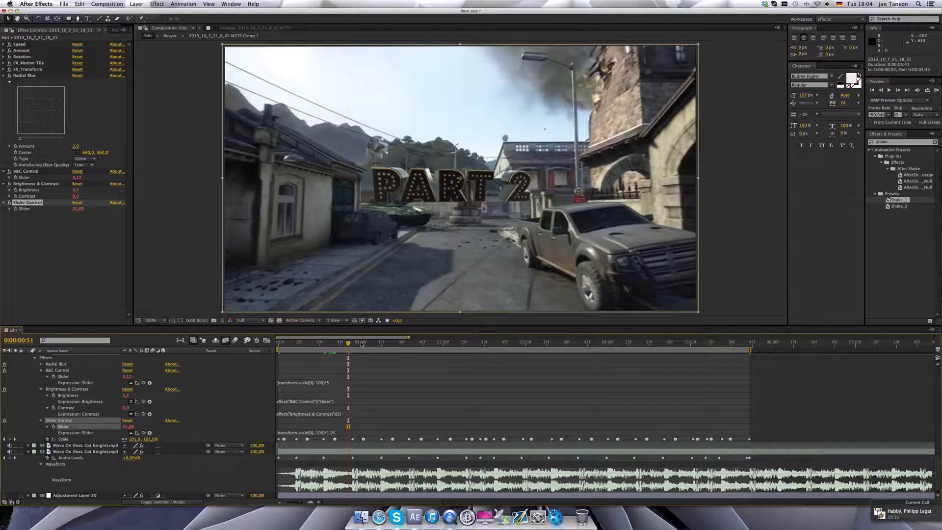
- Correct the decimal separator in the new Slider expression so that it reads (transform.scale[0]-100)*1.25
click(329, 433)
click(334, 432)
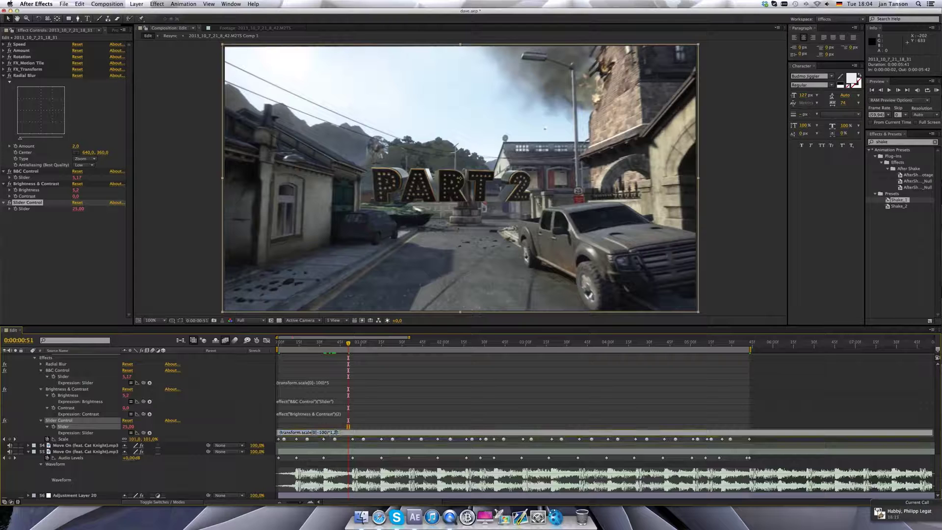
key(BackSpace)
text(.)
click(365, 425)
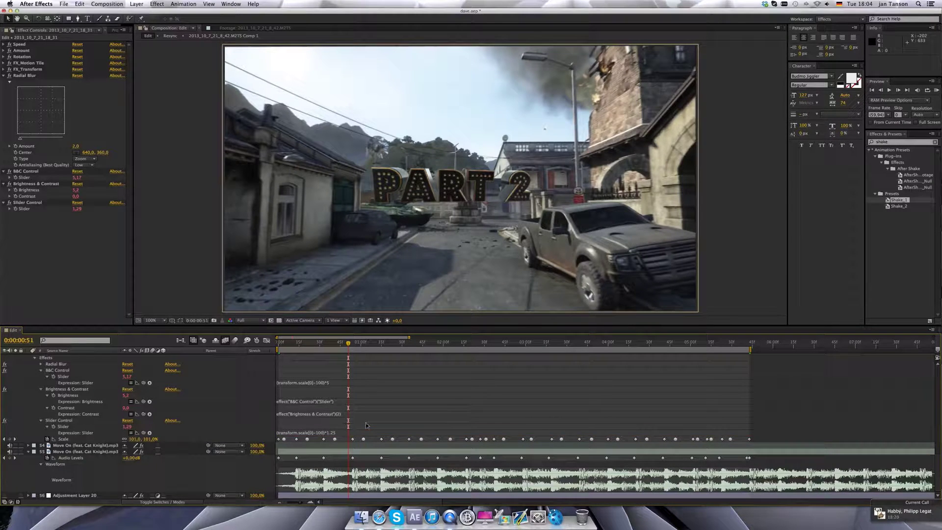
- Check the new slider's value at 0:00:00:41 and the multiplier in its expression
drag(348, 343, 335, 343)
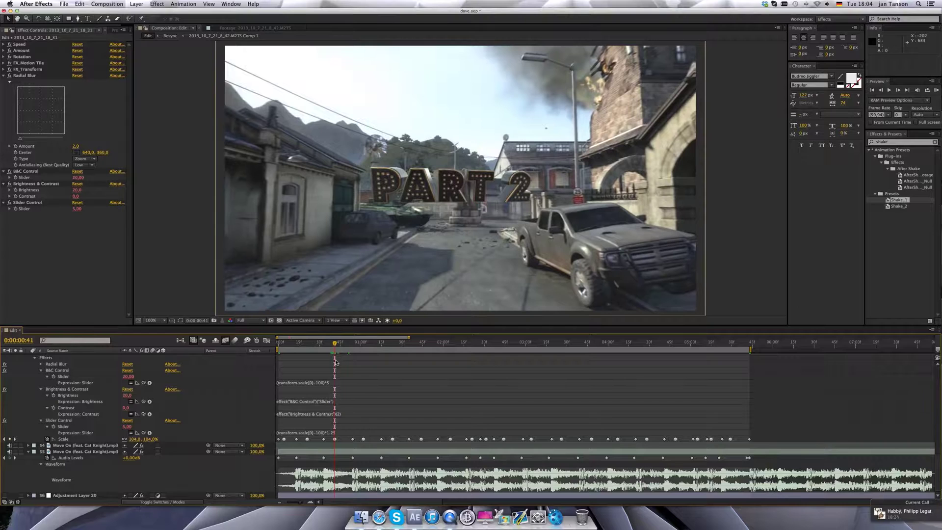
click(332, 433)
click(332, 432)
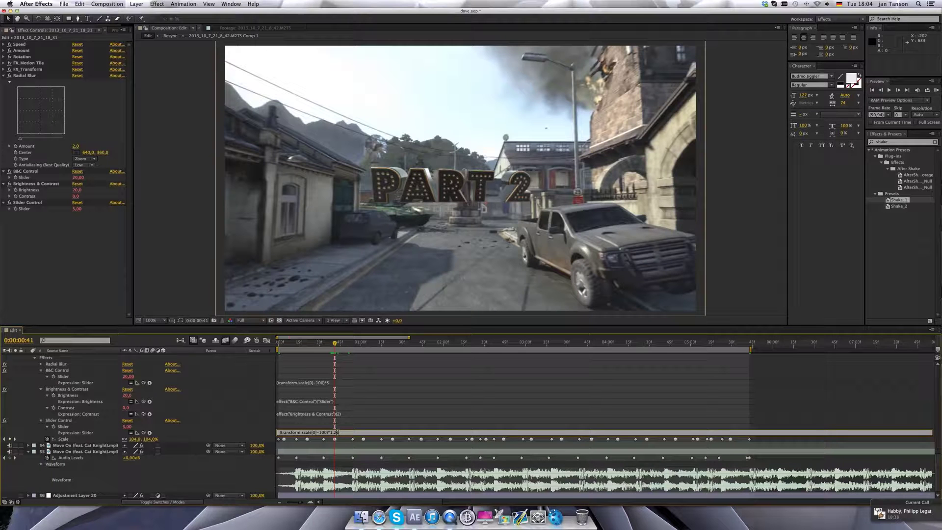
click(342, 426)
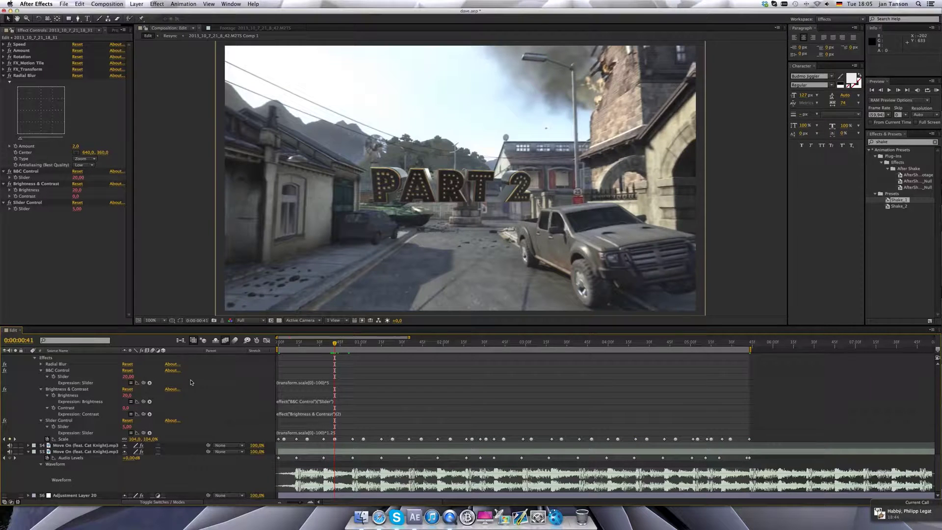
- Compare the Brightness and Slider Control values at 0:00:00:33 and 0:00:00:41
click(323, 343)
drag(322, 343, 323, 344)
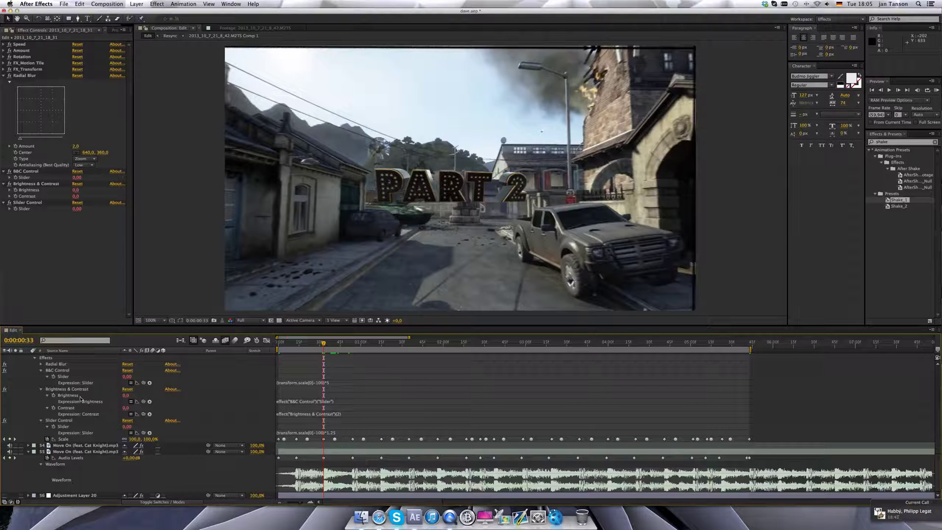
click(334, 343)
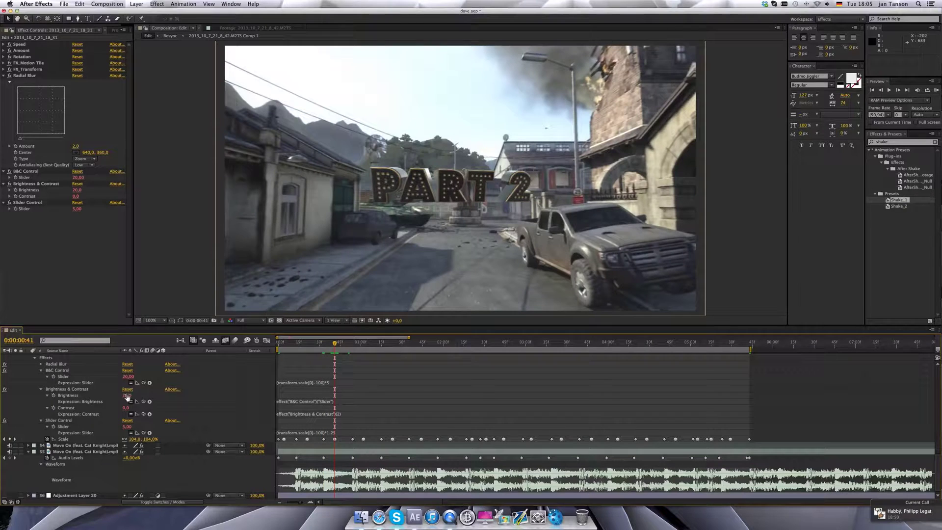
click(117, 395)
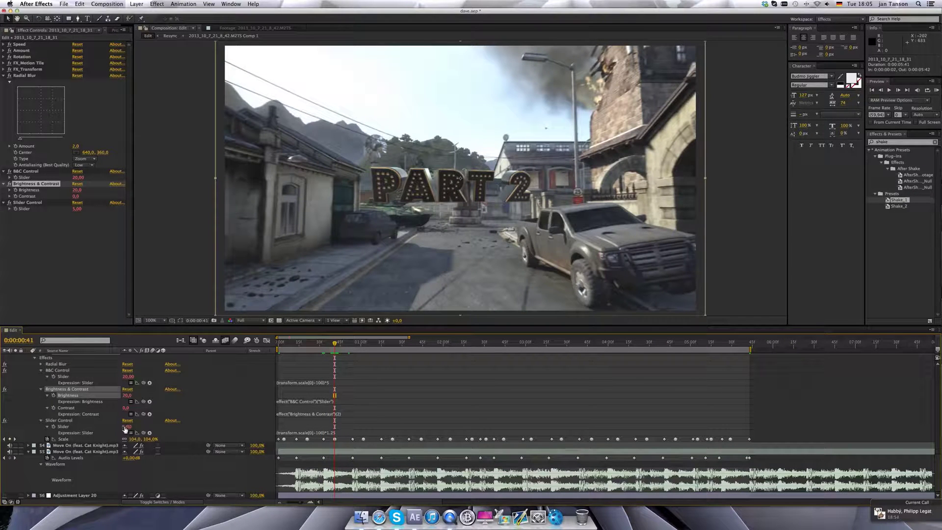
click(66, 421)
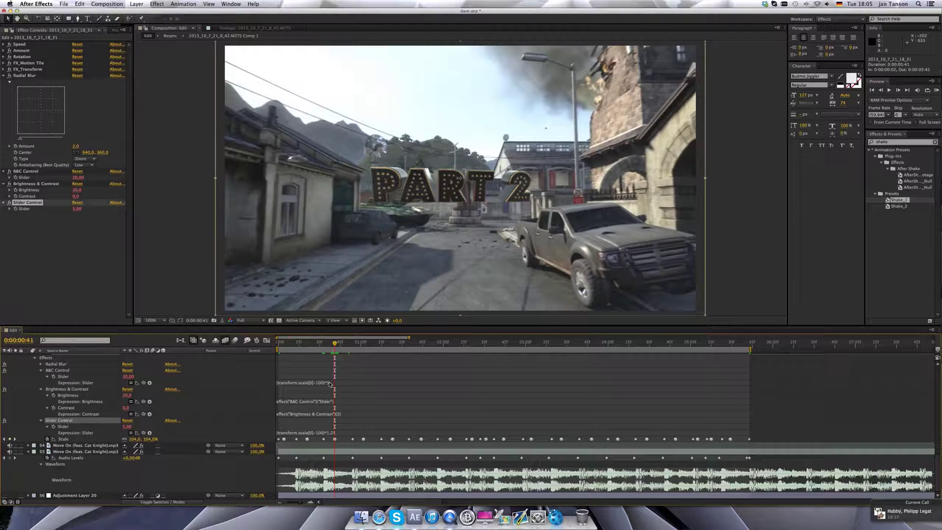
- Compare the Scale keyframe values with both sliders around 0:00:00:54 and back at 0:00:00:41
key(space)
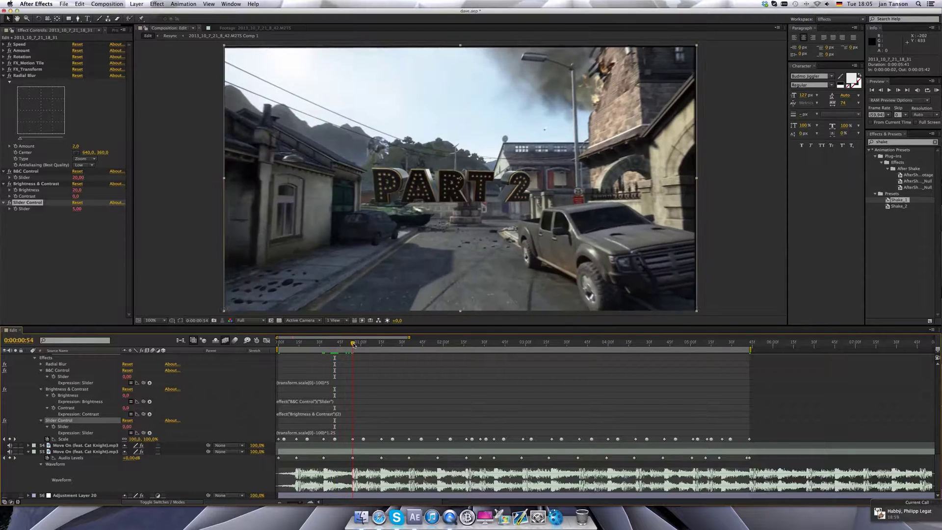
click(68, 439)
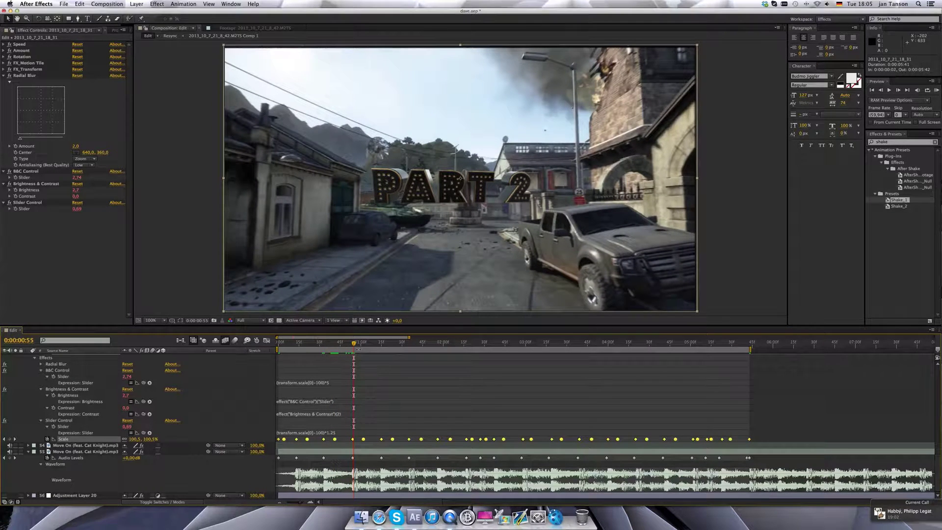
click(353, 344)
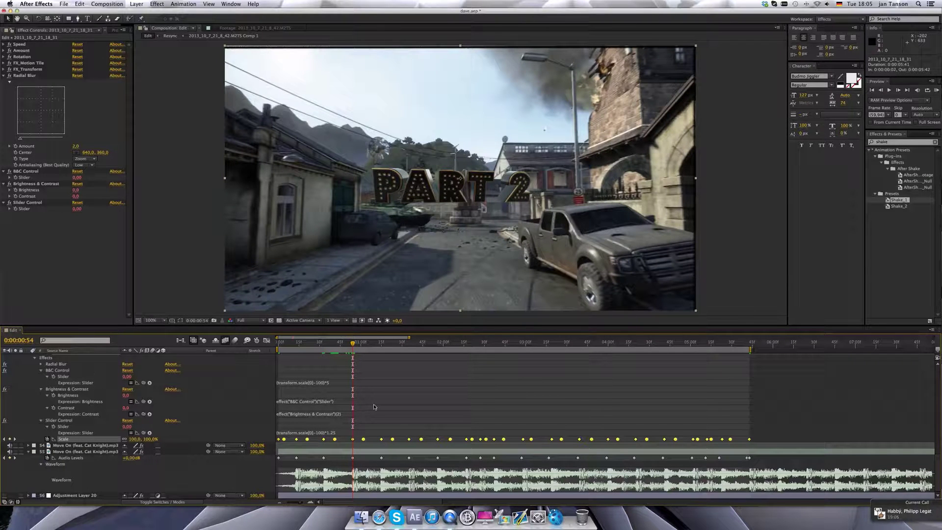
click(334, 343)
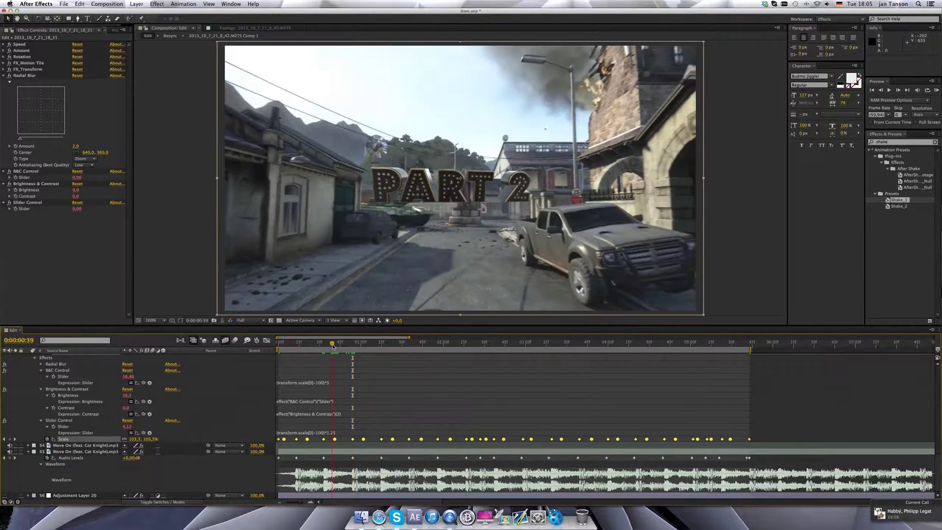
- Test a Scale of 113% on the keyframe at 0:00:00:41 and restore it to 104%
click(337, 437)
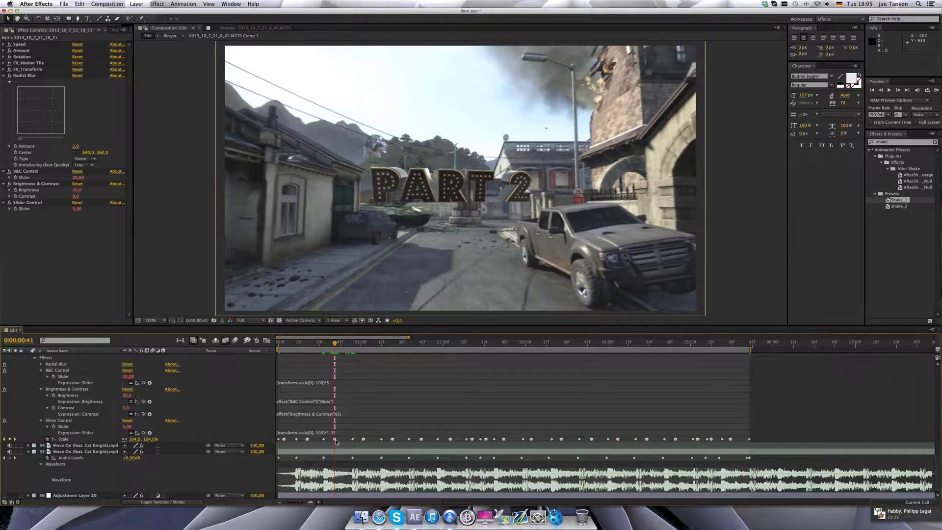
click(335, 439)
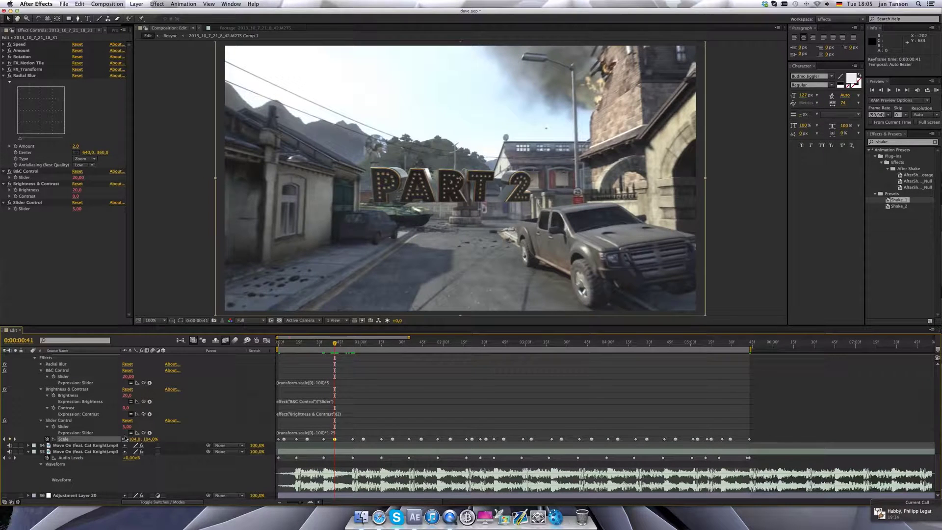
drag(137, 440, 177, 439)
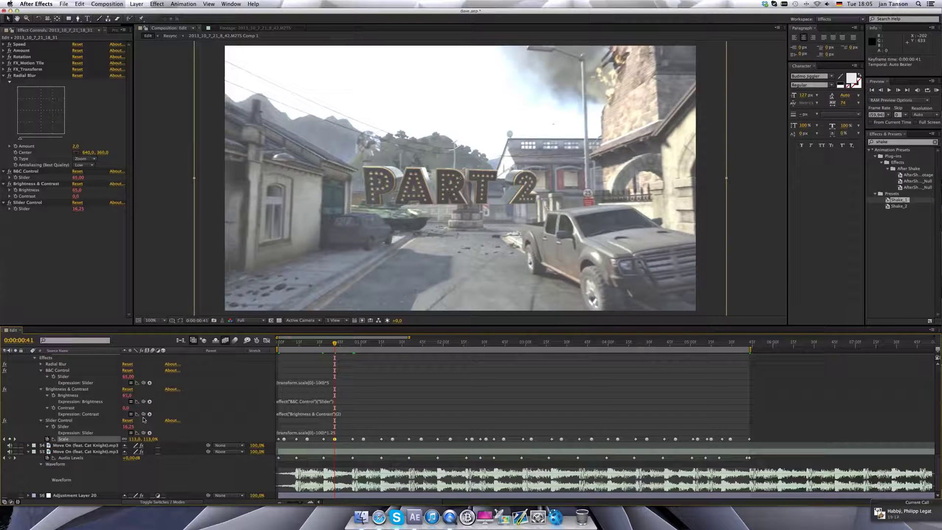
click(136, 439)
key(BackSpace)
text(104)
key(Return)
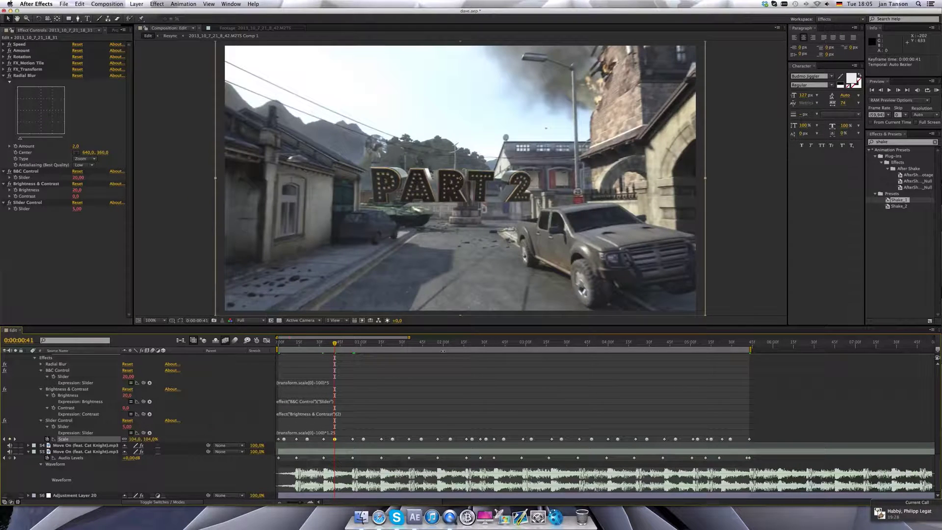
- Scrub the clip to 0:00:01:10 and inspect how Brightness and Contrast respond to the Scale keyframes
scroll(354, 390, up, 2)
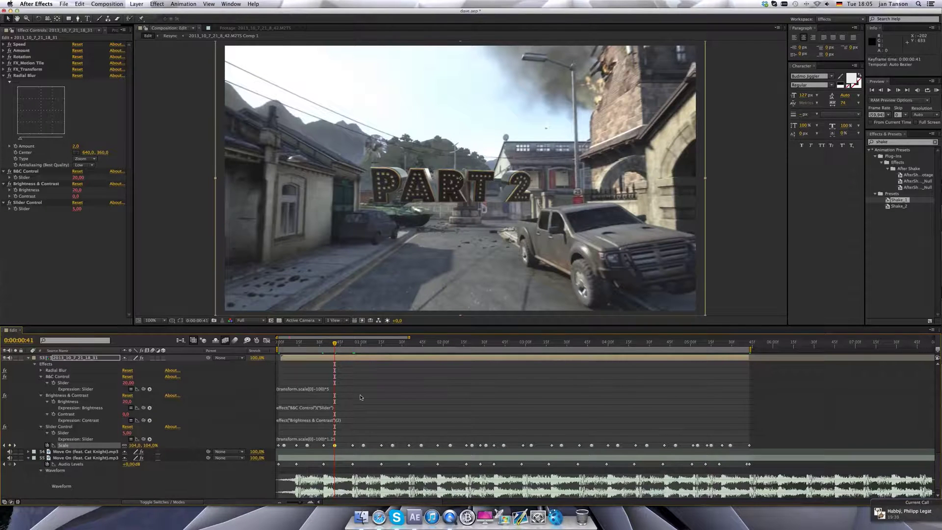
scroll(354, 391, down, 2)
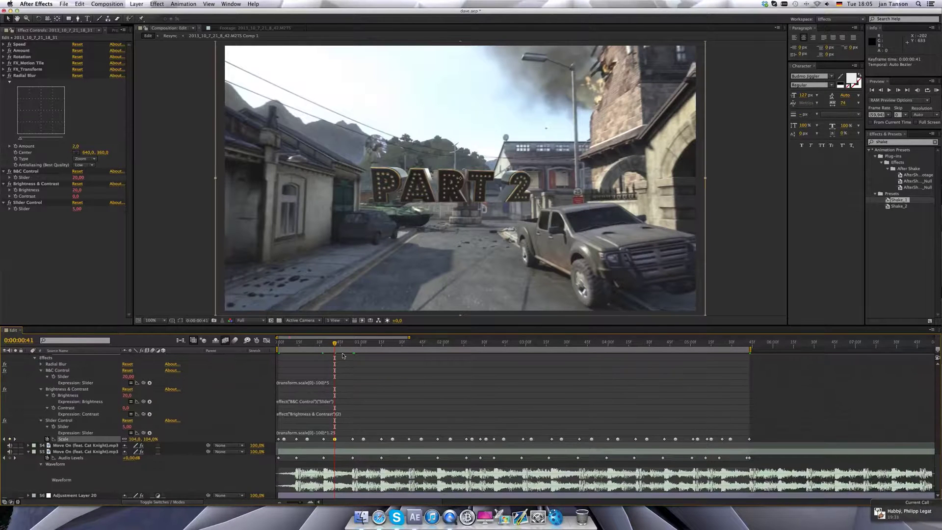
drag(351, 343, 375, 343)
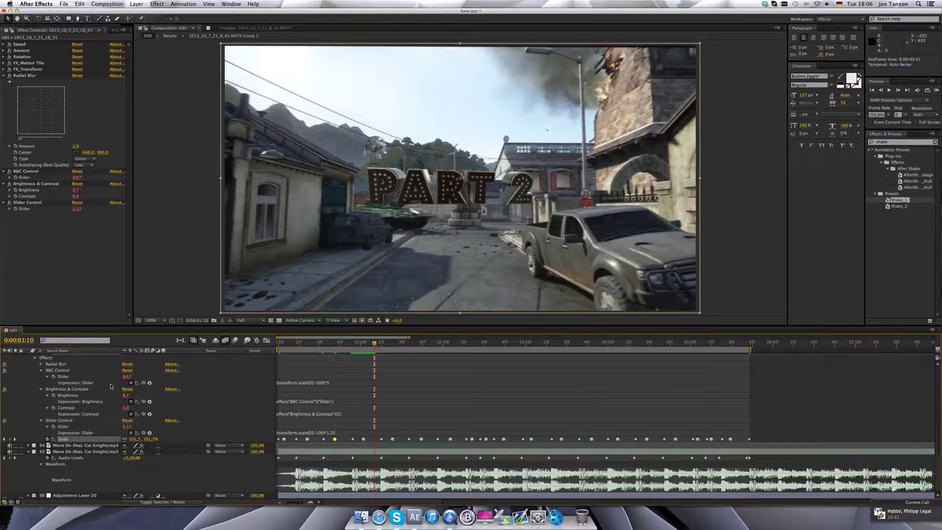
click(84, 391)
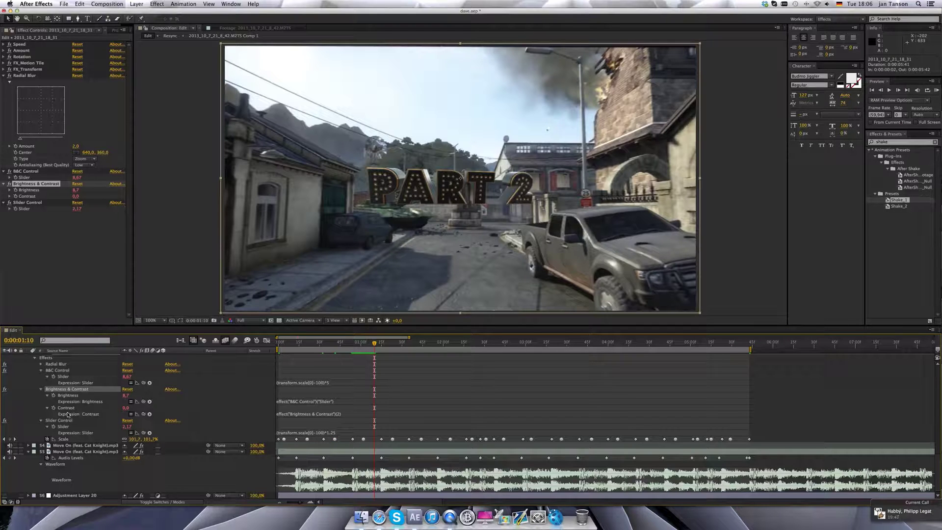
click(67, 408)
click(70, 395)
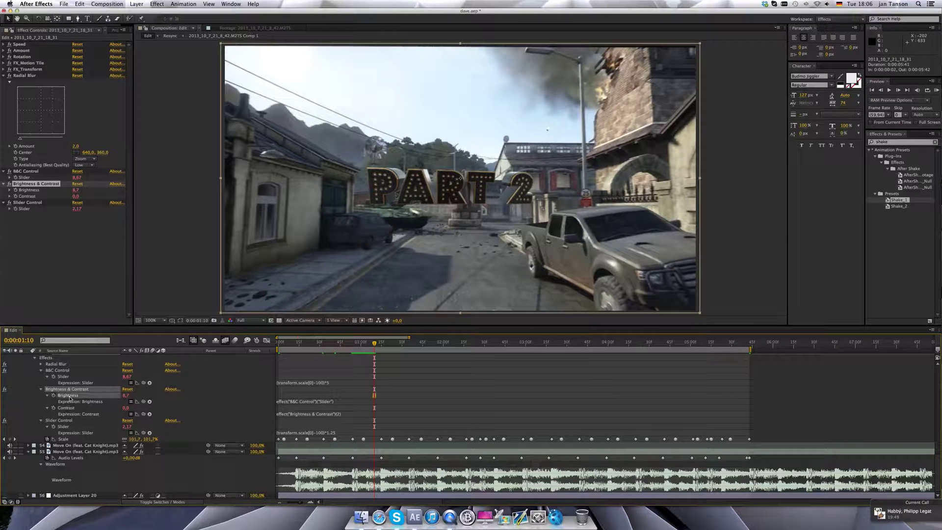
- Collapse the Brightness & Contrast properties and rename the new Slider Control effect to Contrast Color
click(42, 389)
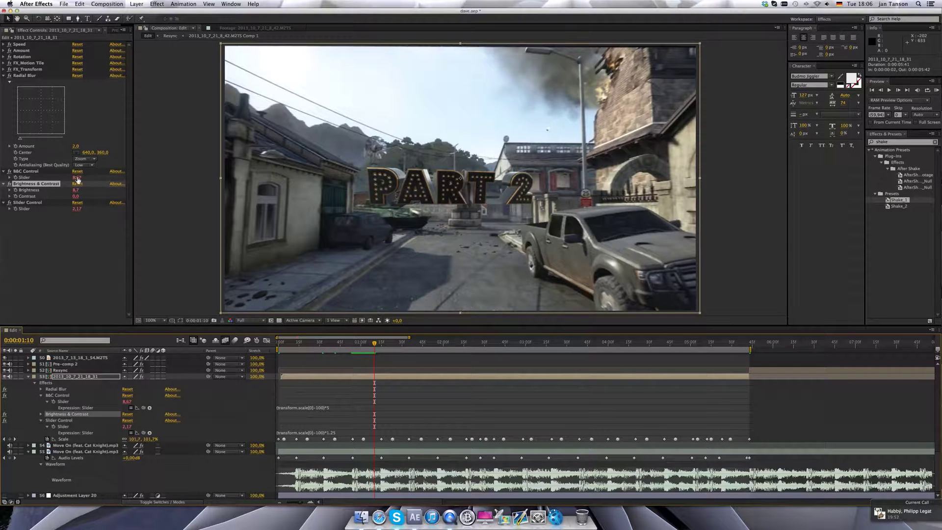
click(35, 202)
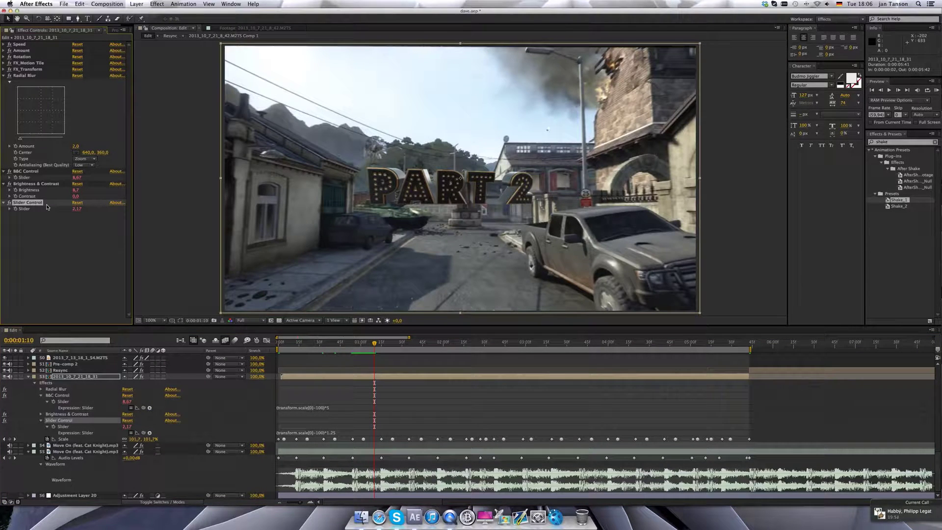
key(Return)
text(Contrast Color)
key(Return)
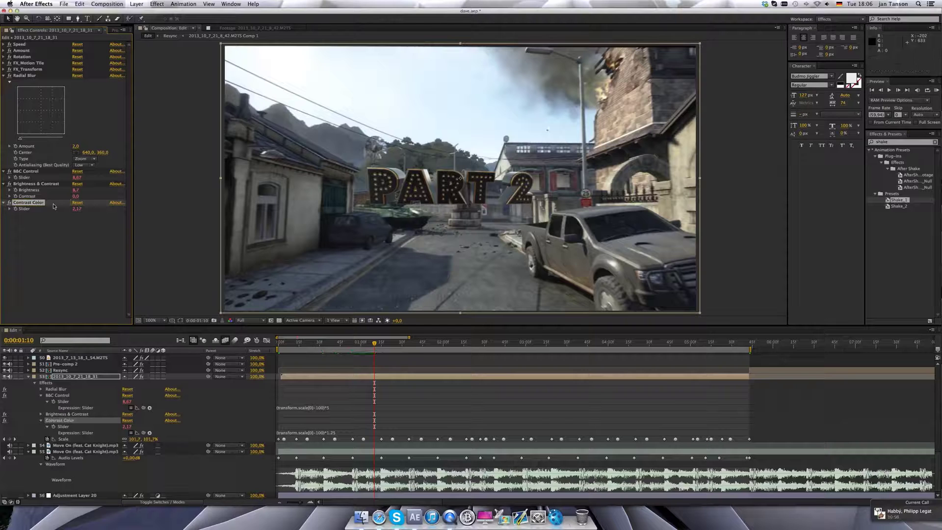
- Rename the B&C Control effect to Brightness Control
click(31, 171)
key(Return)
text(B)
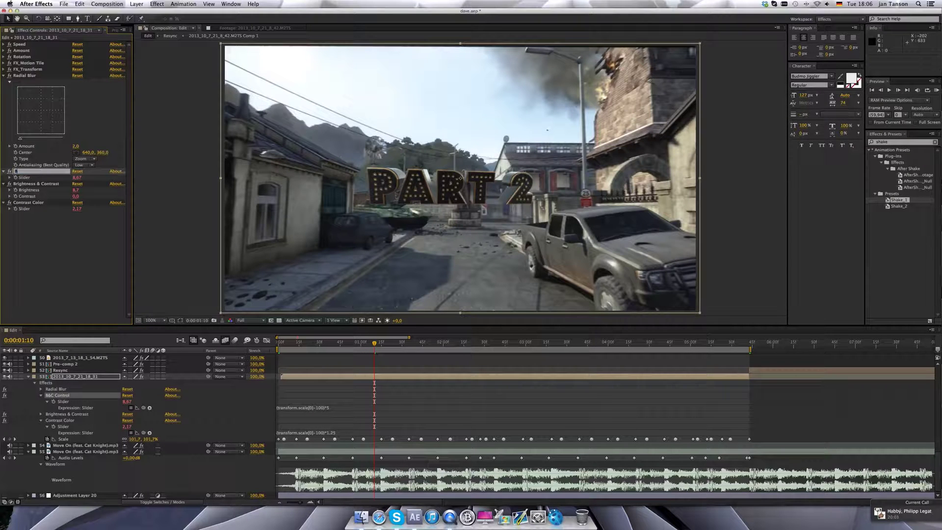
text(rightness Control)
key(Return)
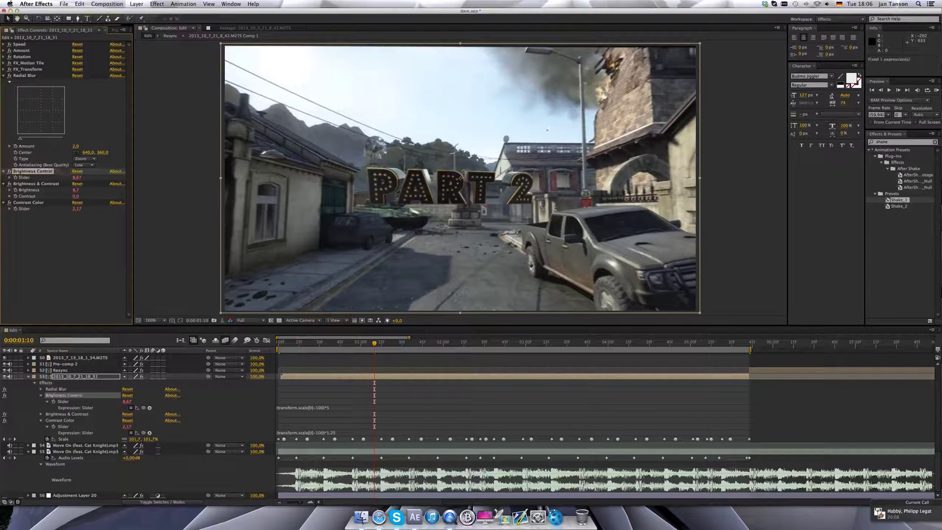
click(30, 203)
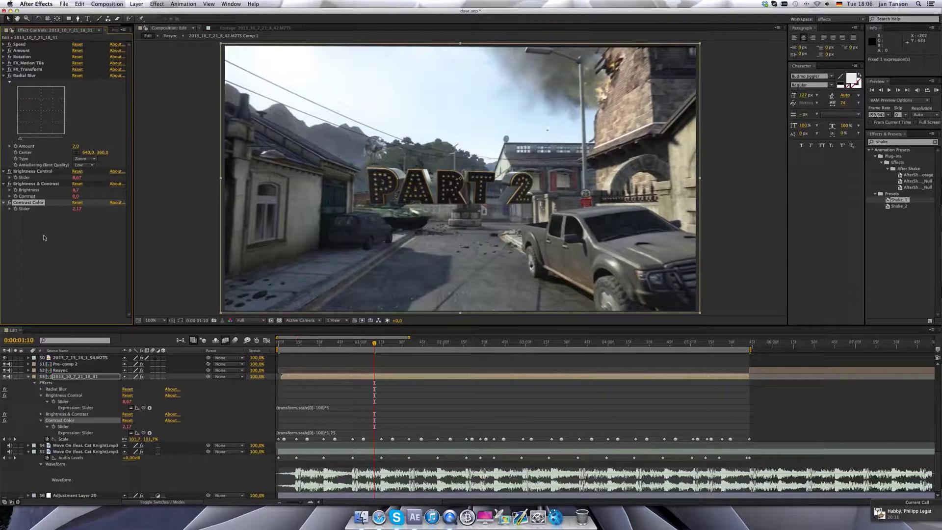
- Reveal the Brightness & Contrast properties and, at 0:00:00:54, link the Contrast expression to the Contrast Color slider
click(41, 414)
scroll(88, 421, down, 2)
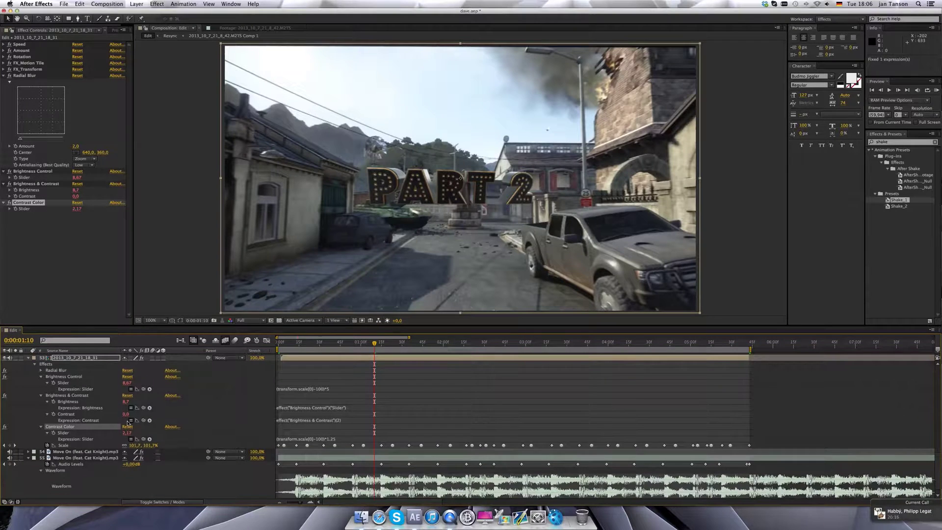
click(82, 414)
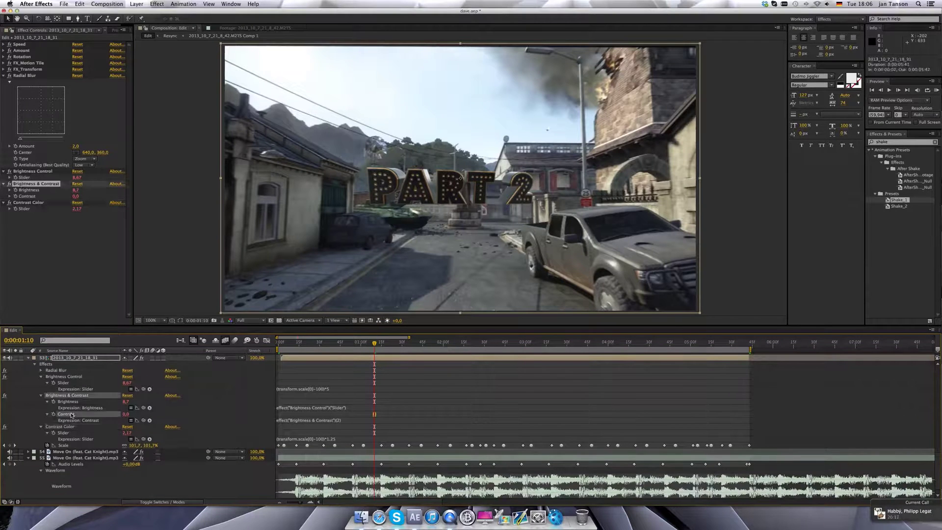
click(353, 344)
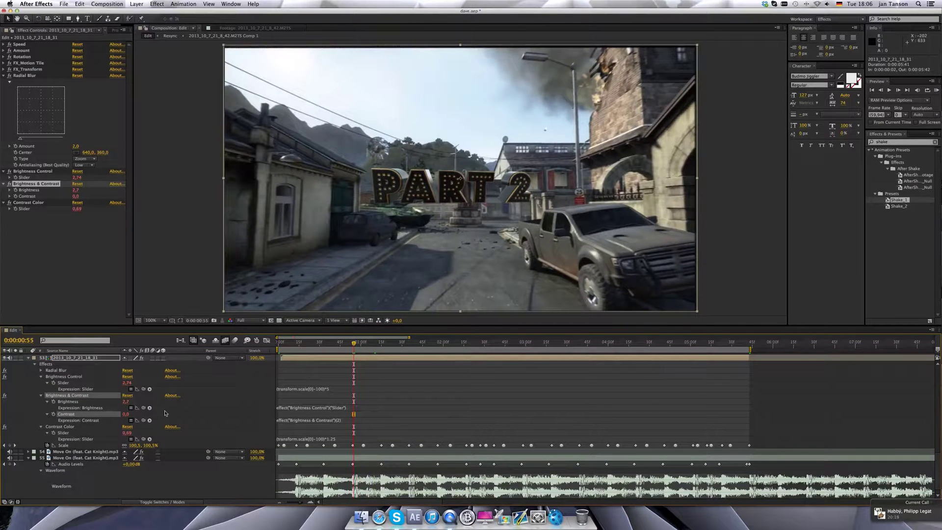
click(352, 343)
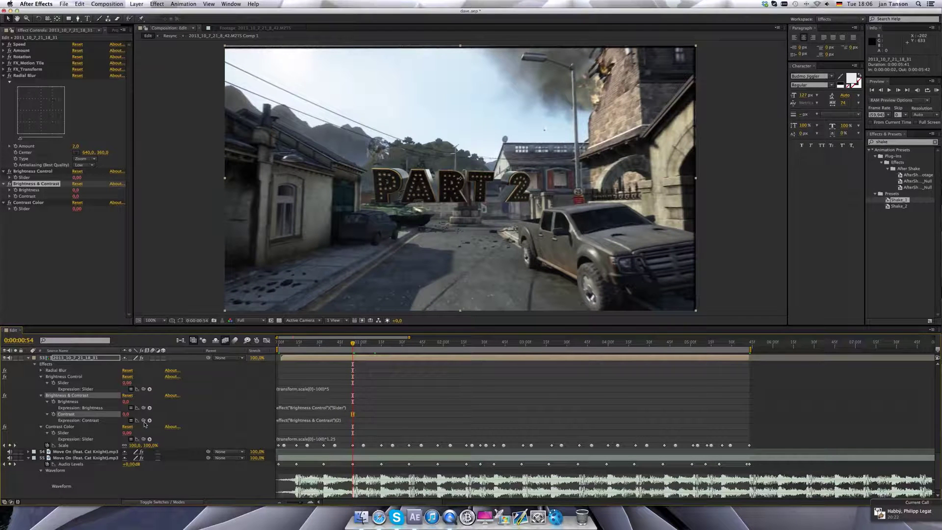
drag(143, 420, 88, 434)
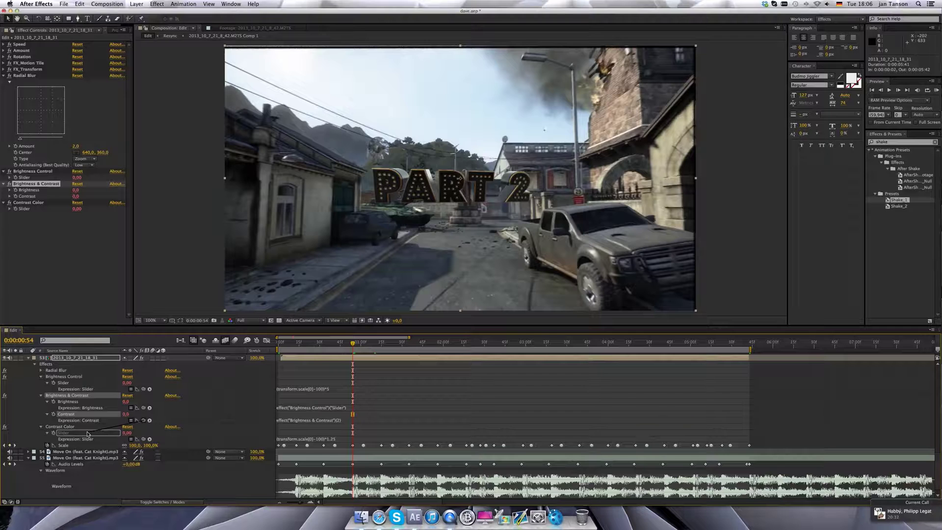
drag(88, 434, 88, 434)
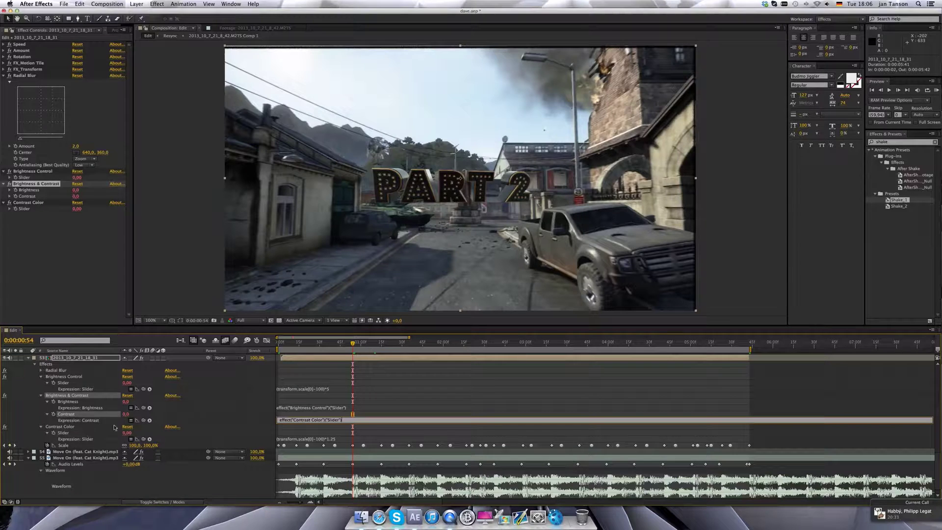
click(393, 395)
- Scrub to 0:00:01:02 and back to 0:00:00:54 to check how Contrast follows the Contrast Color slider
drag(352, 343, 363, 345)
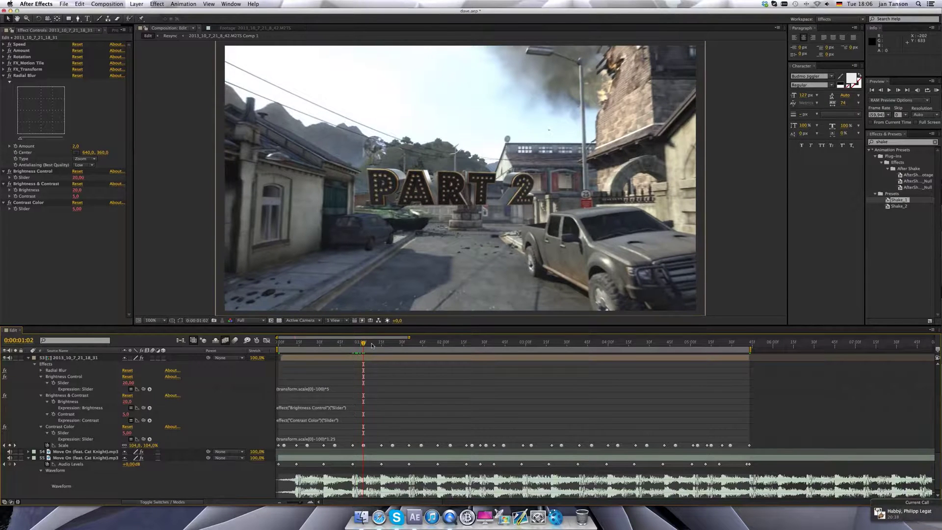
click(361, 344)
key(j)
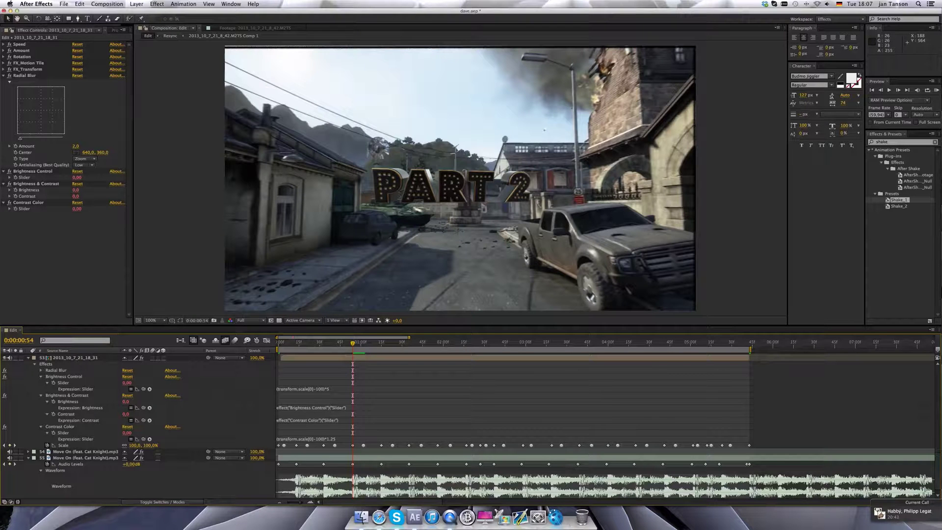
- Add another Slider Control effect to the gameplay clip and enable an expression on its Slider
click(157, 4)
key(Escape)
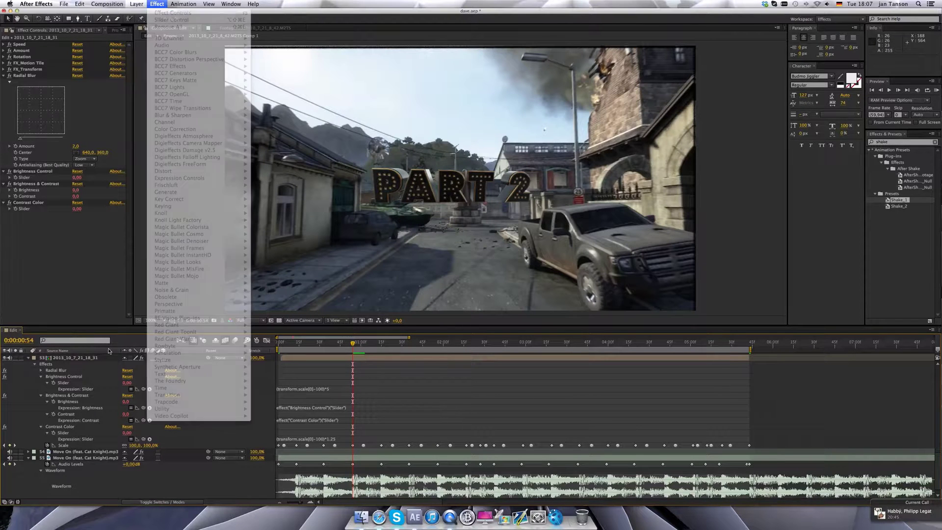
click(90, 358)
click(157, 4)
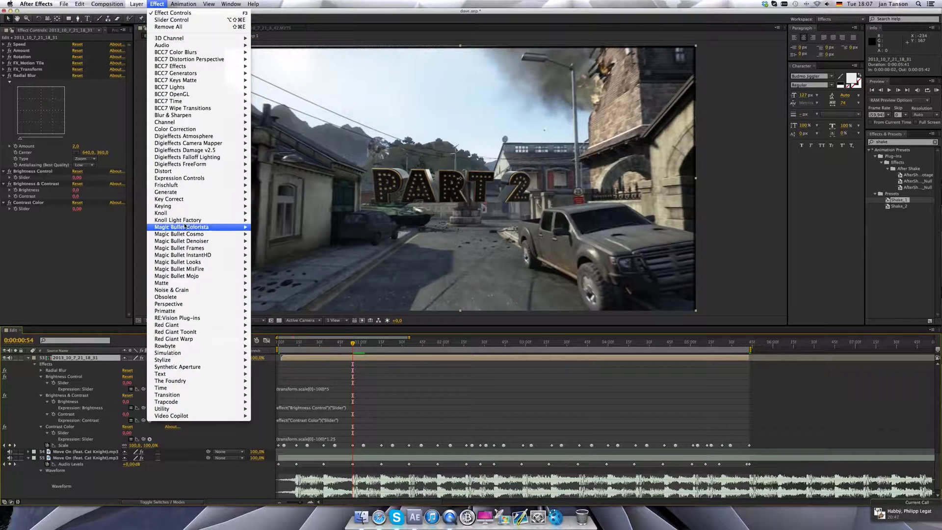
mouse_move(207, 180)
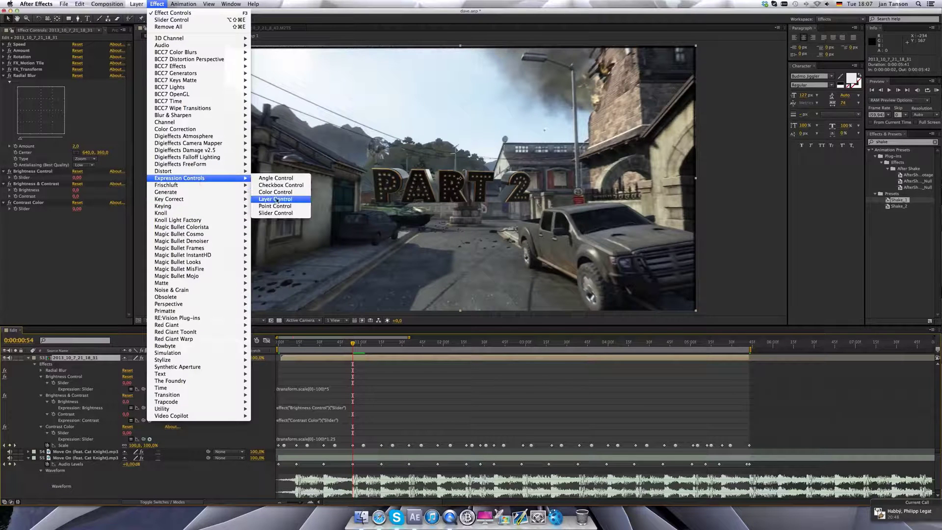
click(276, 213)
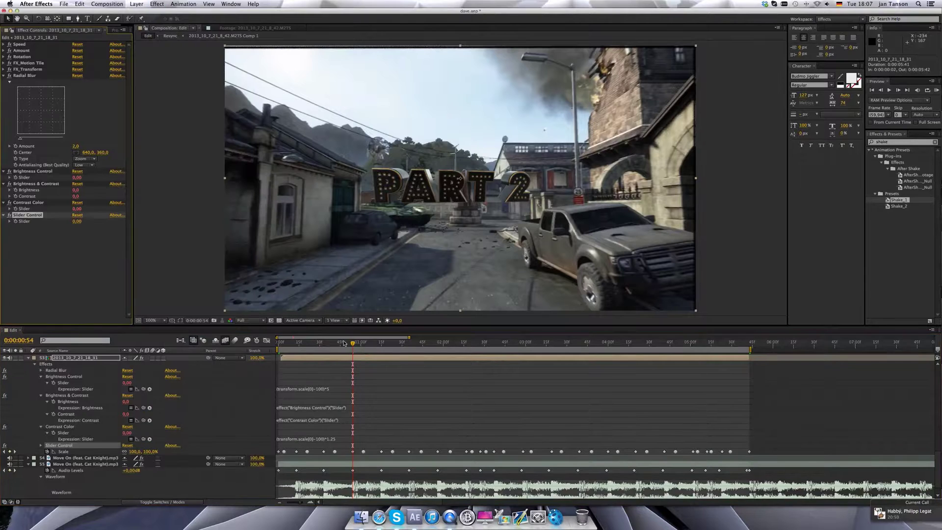
alt+click(15, 222)
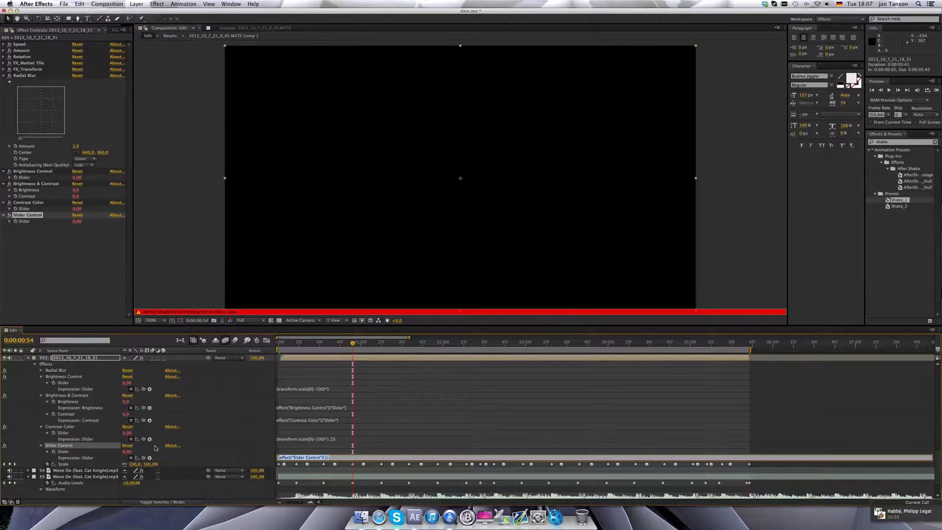
- Compare the Contrast Color slider with the Scale keyframes at 0:00:00:33 and 0:00:00:41, returning to 0:00:00:33
click(327, 344)
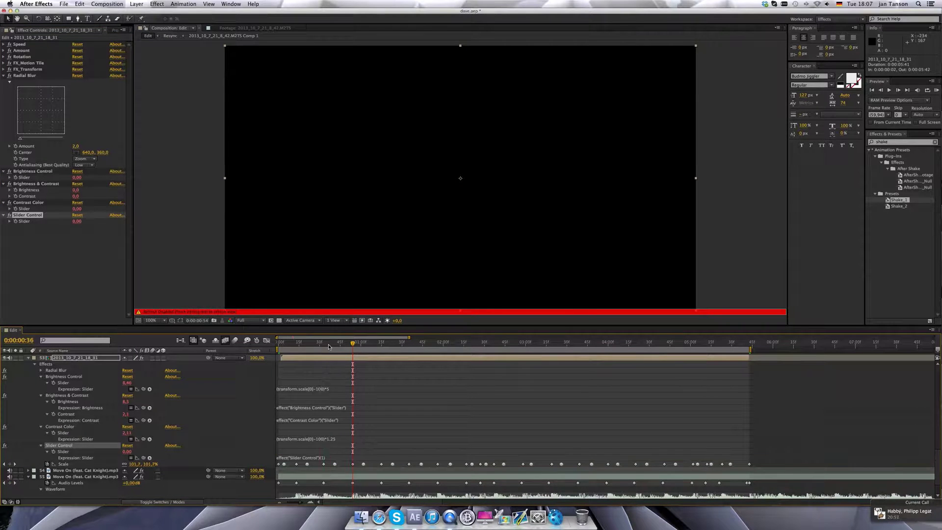
key(Page_Up)
key(Page_Up)
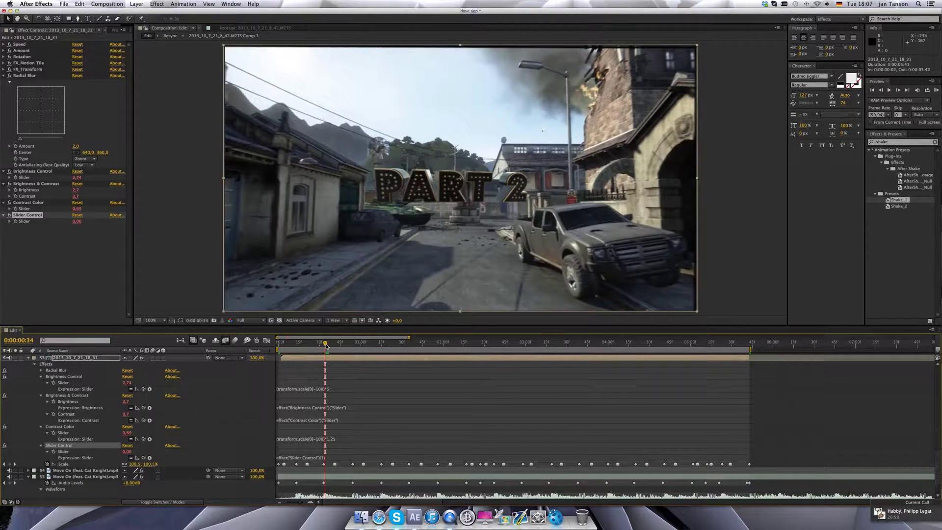
click(72, 426)
click(73, 434)
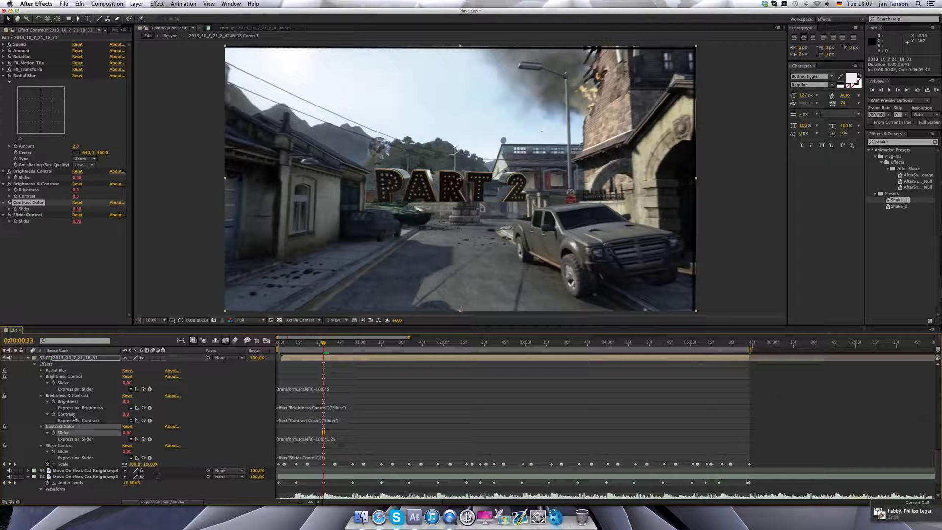
drag(324, 346, 334, 344)
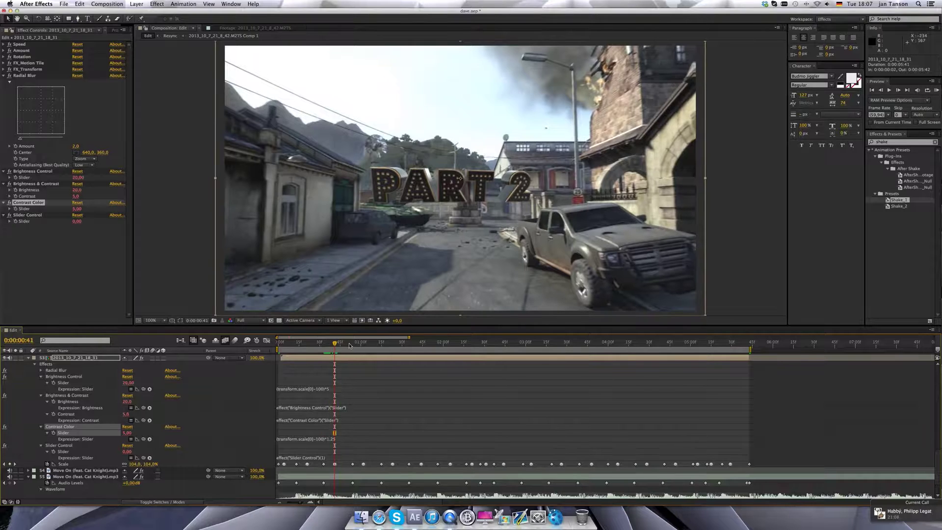
click(324, 343)
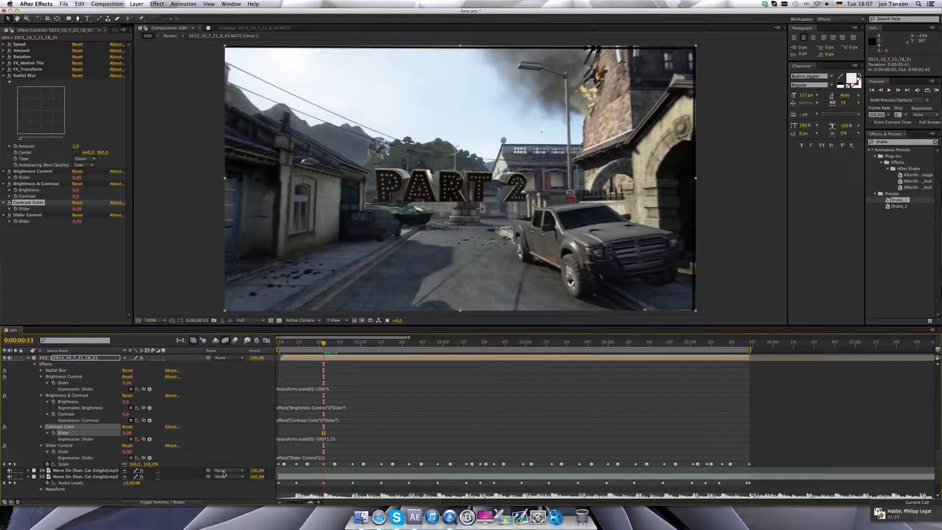
- Link the new Slider Control's Slider expression to the Contrast Color slider and multiply it by 3
click(74, 465)
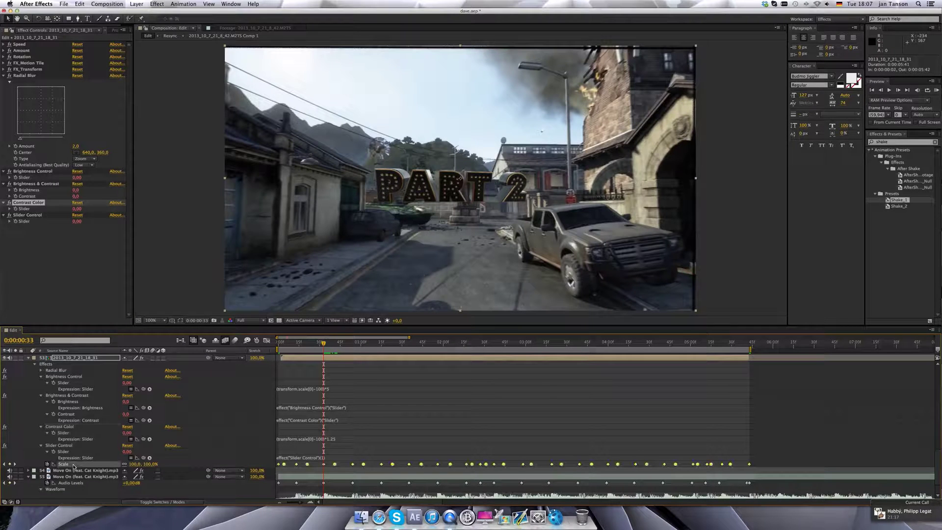
scroll(284, 432, down, 3)
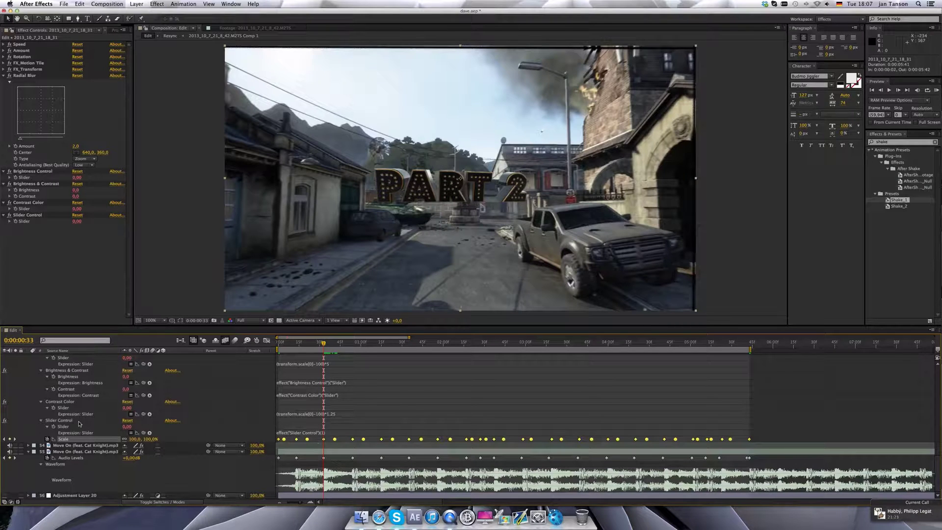
click(59, 420)
click(72, 402)
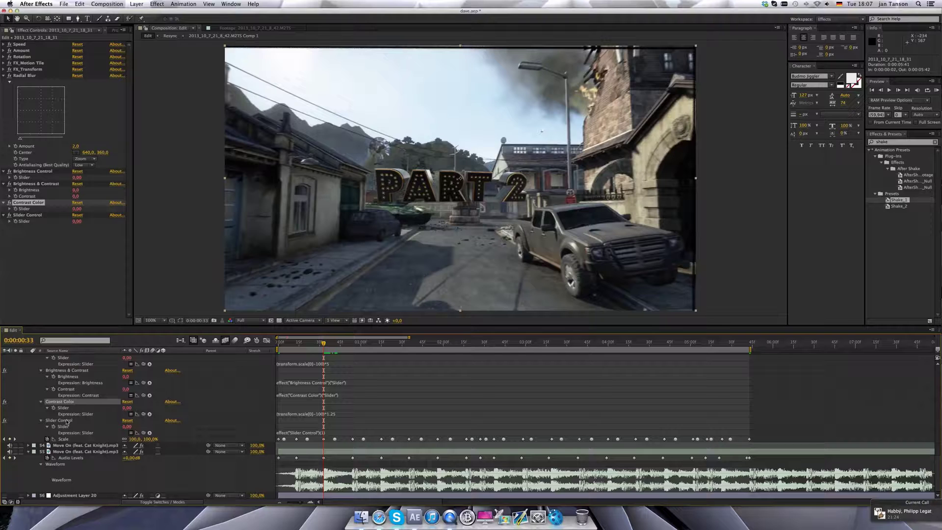
click(69, 421)
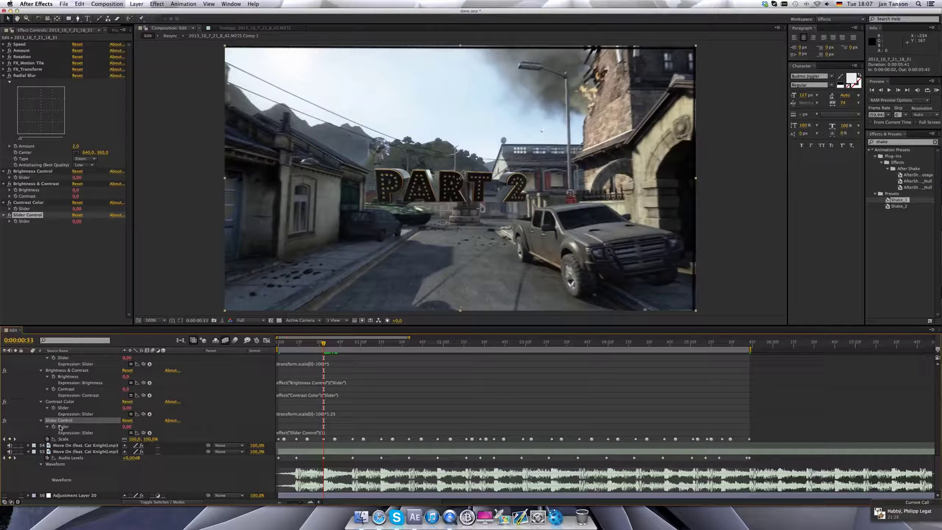
drag(143, 434, 87, 411)
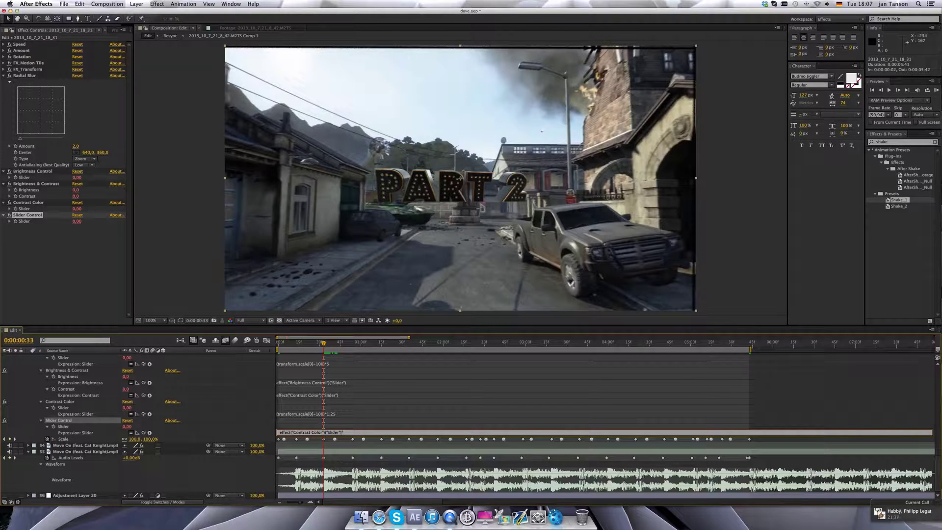
text(*3)
click(364, 421)
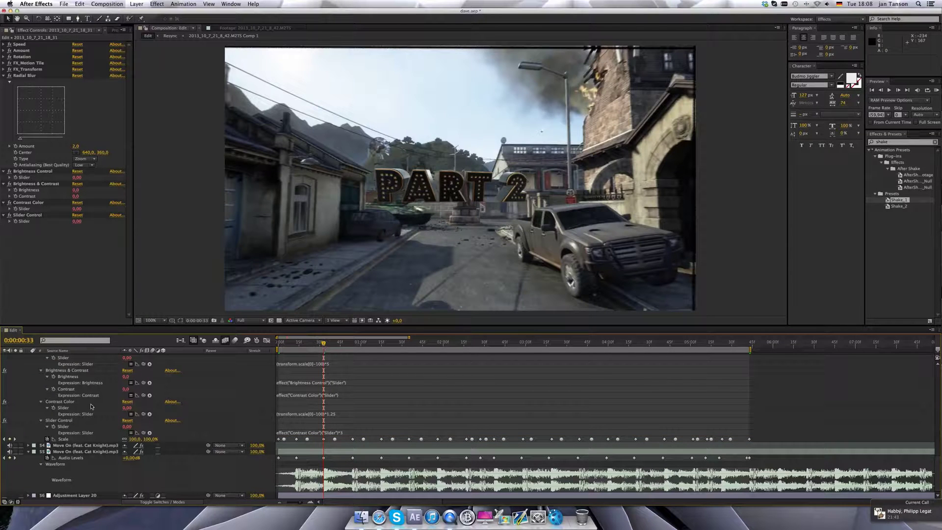
- Scrub between 0:00:00:33 and 0:00:00:41 to check the new Slider Control's response to the Scale keyframes
click(77, 421)
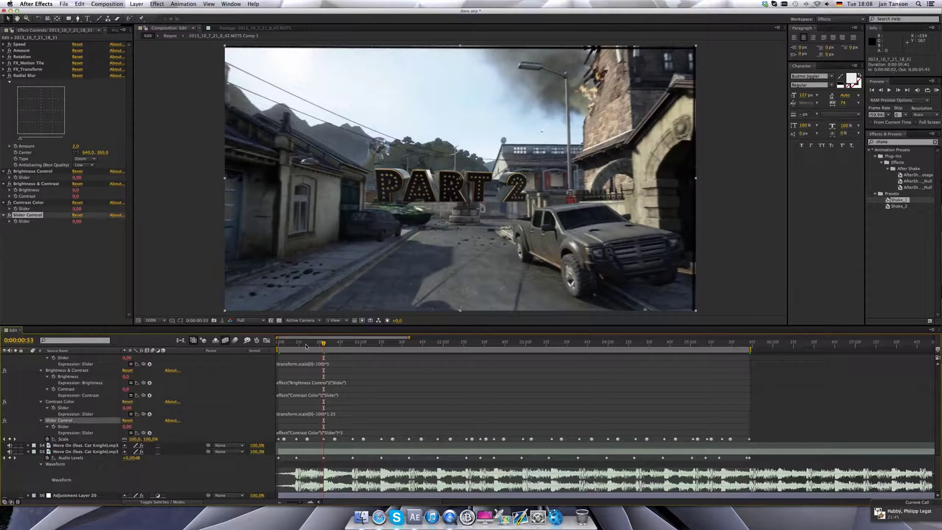
drag(324, 344, 334, 345)
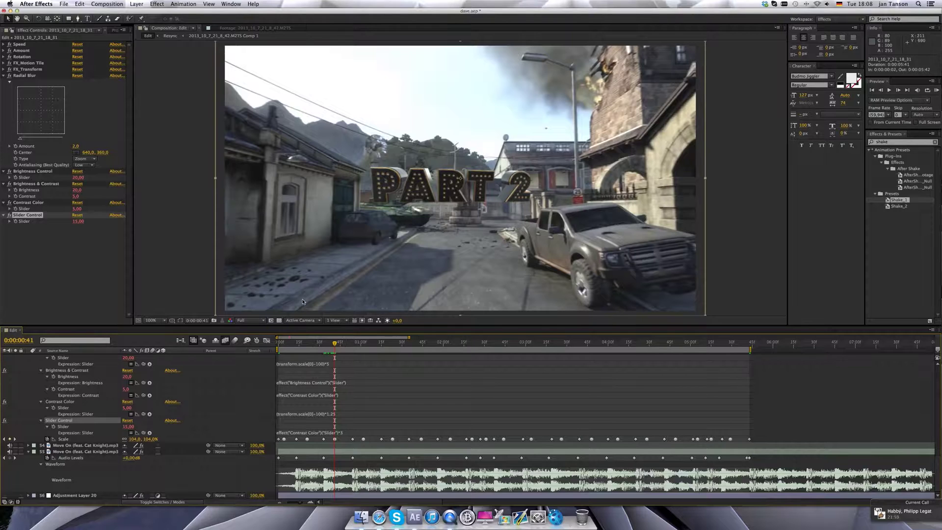
drag(333, 345, 323, 345)
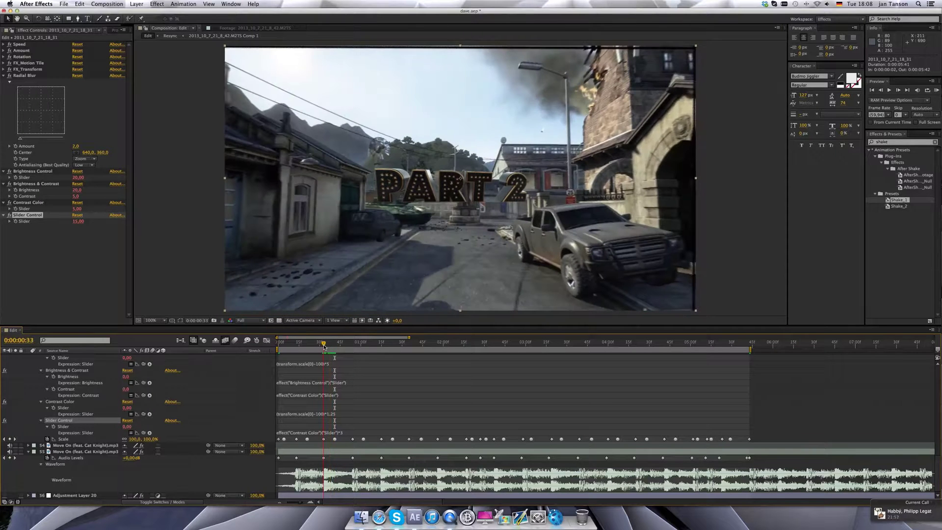
- Change the new Slider Control's expression to effect("Contrast Color")("Slider")*2.5+1.5 and check it around 0:00:00:38
click(343, 434)
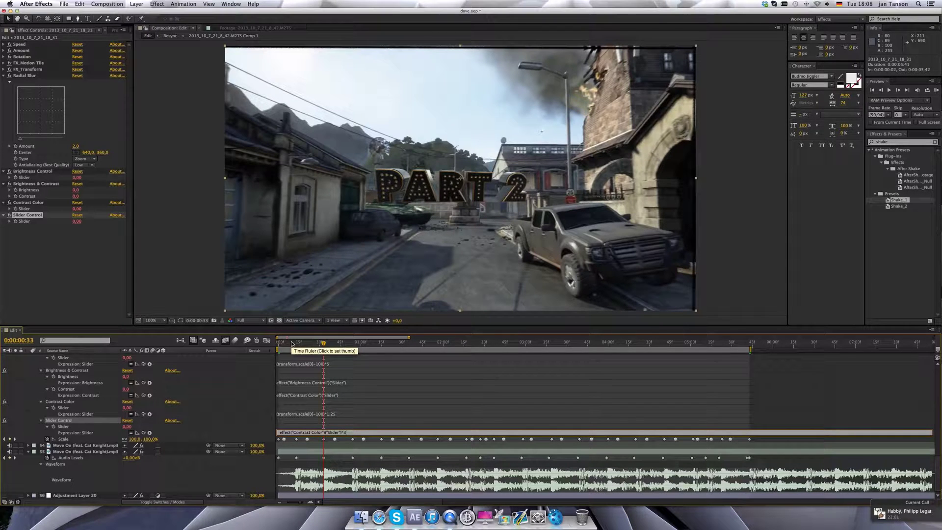
key(BackSpace)
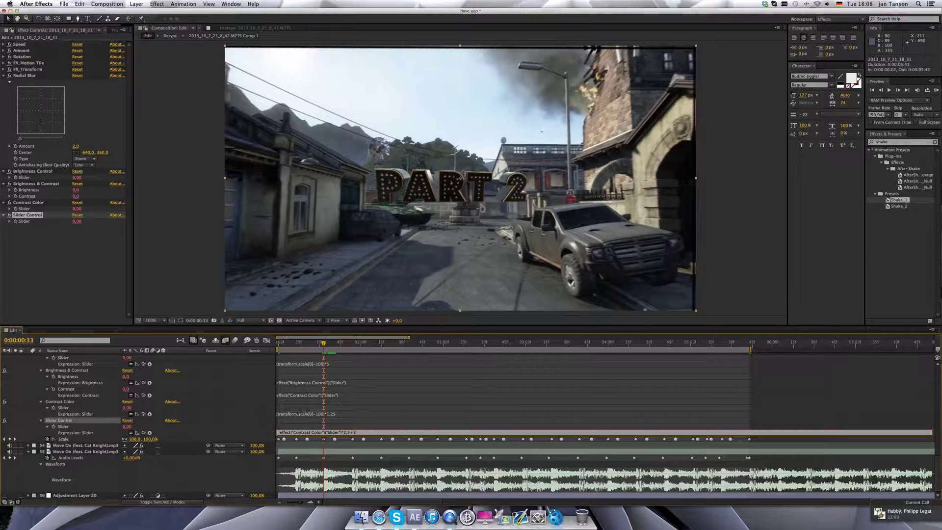
click(369, 423)
click(353, 433)
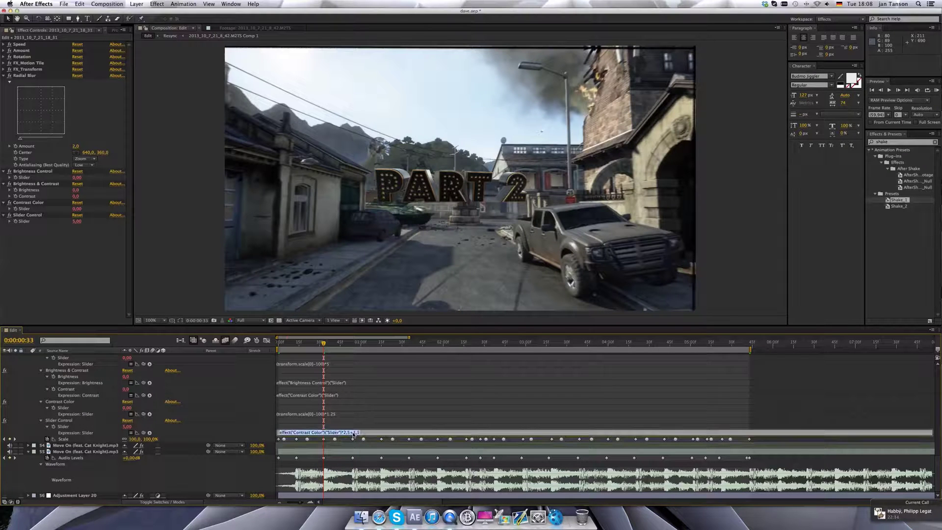
click(345, 432)
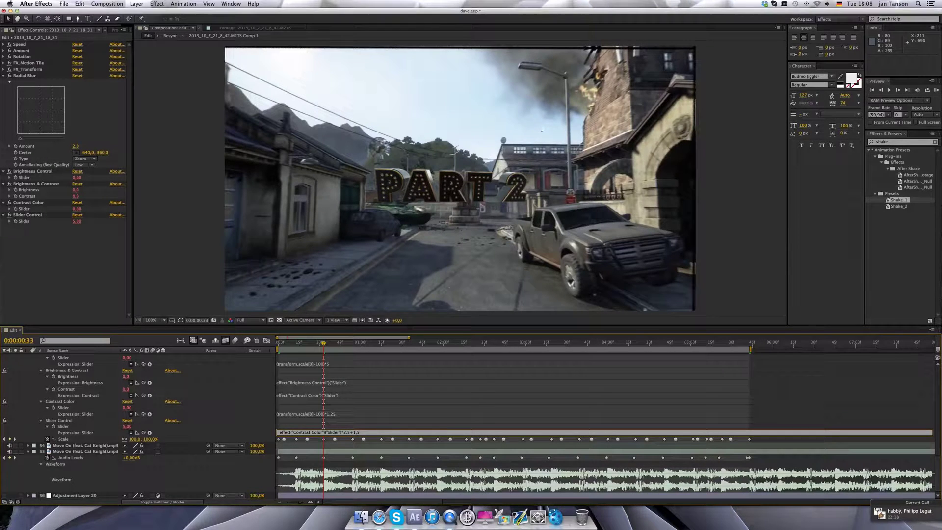
click(376, 421)
click(331, 343)
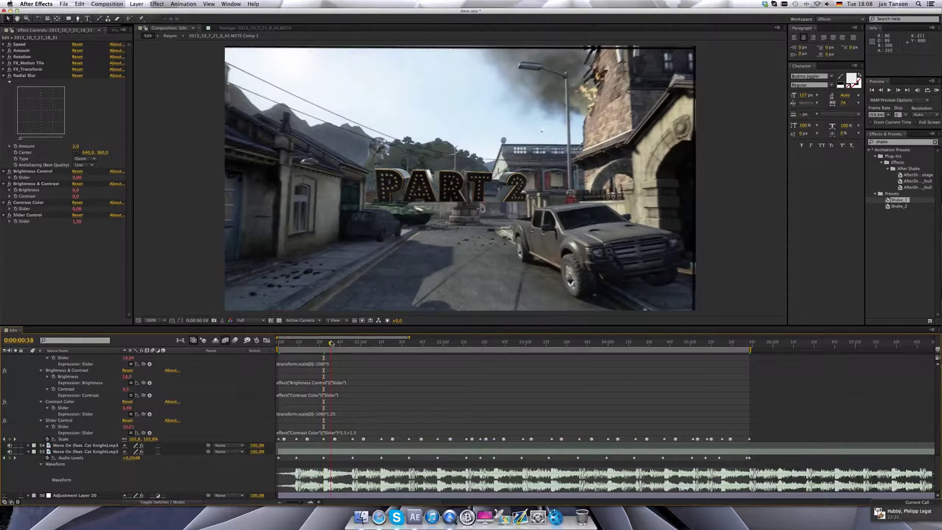
- Scrub between 0:00:00:38 and 0:00:00:52, returning to 0:00:00:41, to check how the sliders follow the Scale keyframes
click(331, 342)
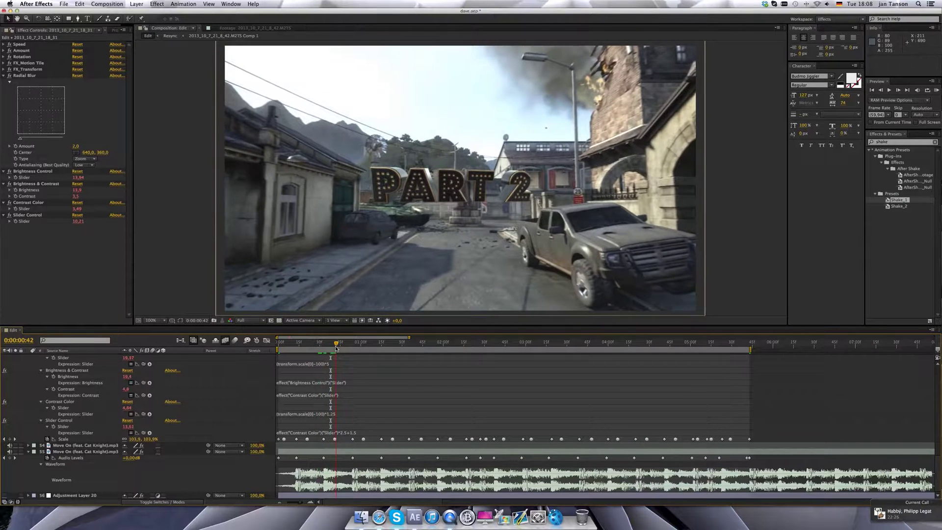
click(333, 343)
click(334, 343)
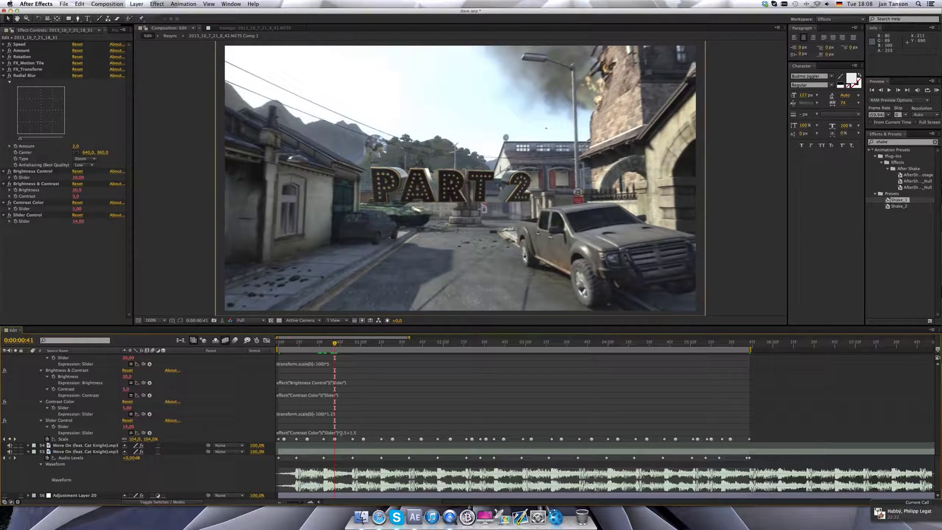
click(338, 342)
click(340, 344)
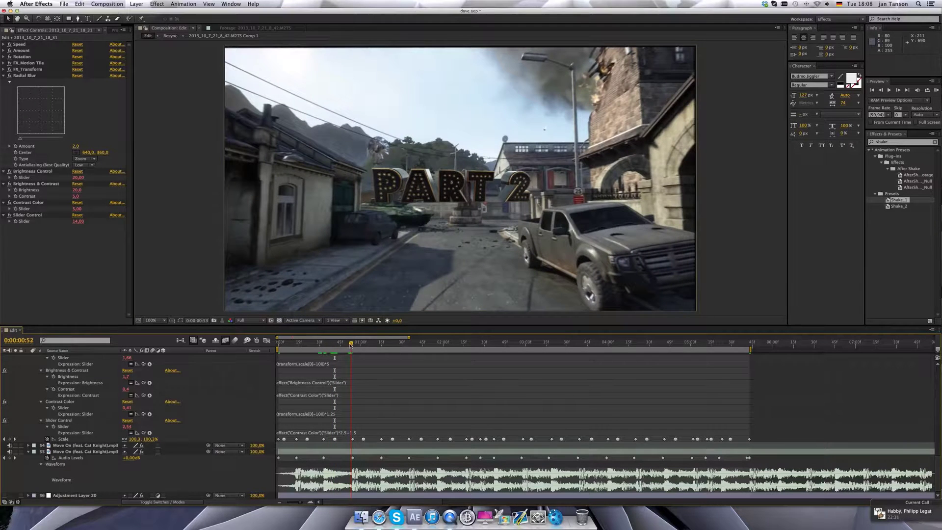
click(333, 344)
click(334, 346)
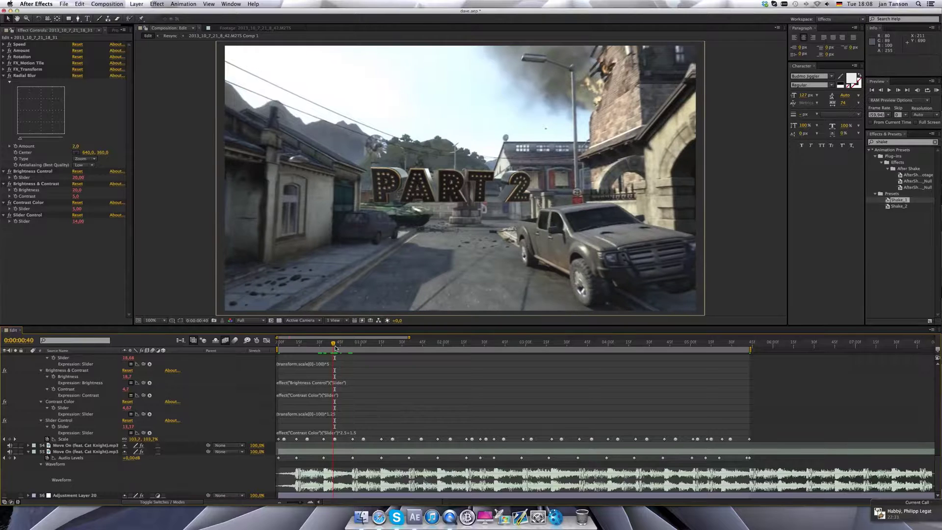
- Add an expression to Radial Blur's Amount that links it to the Slider Control's Slider
scroll(104, 401, up, 3)
scroll(104, 401, up, 1)
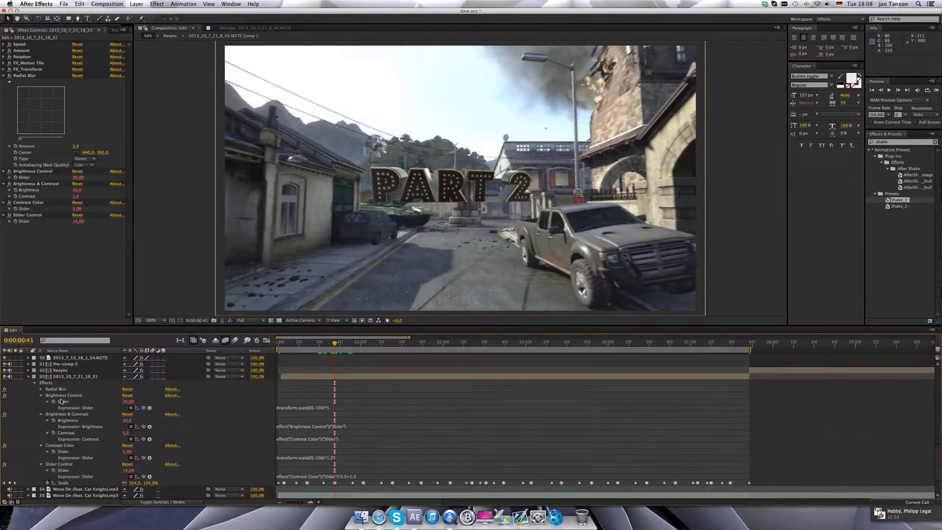
click(42, 389)
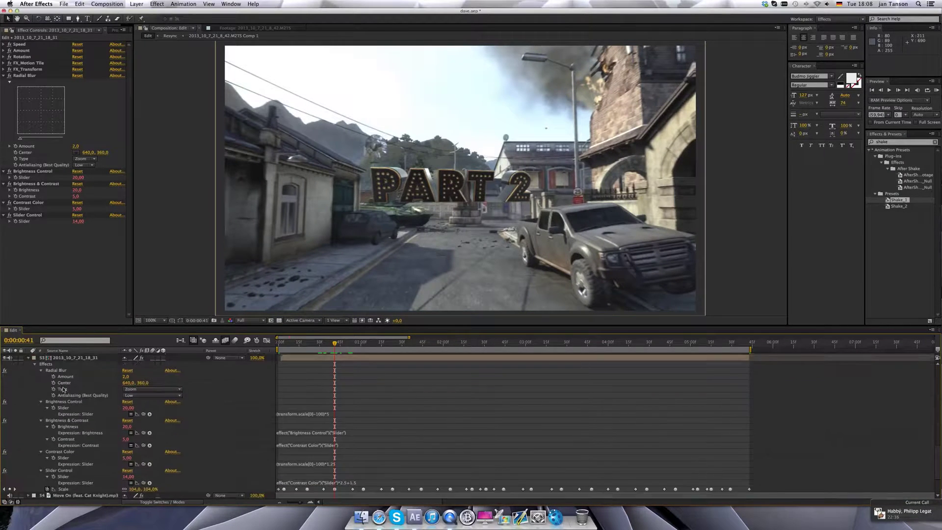
scroll(59, 398, down, 1)
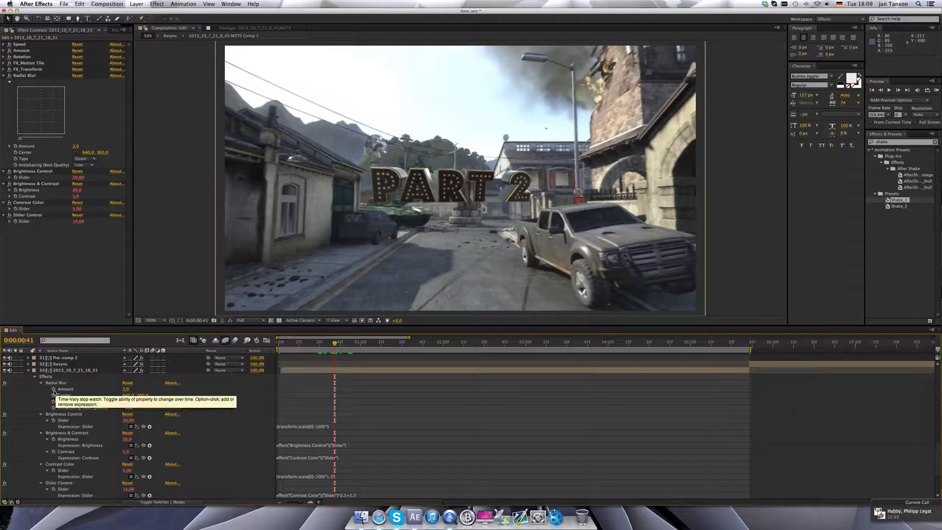
alt+click(54, 391)
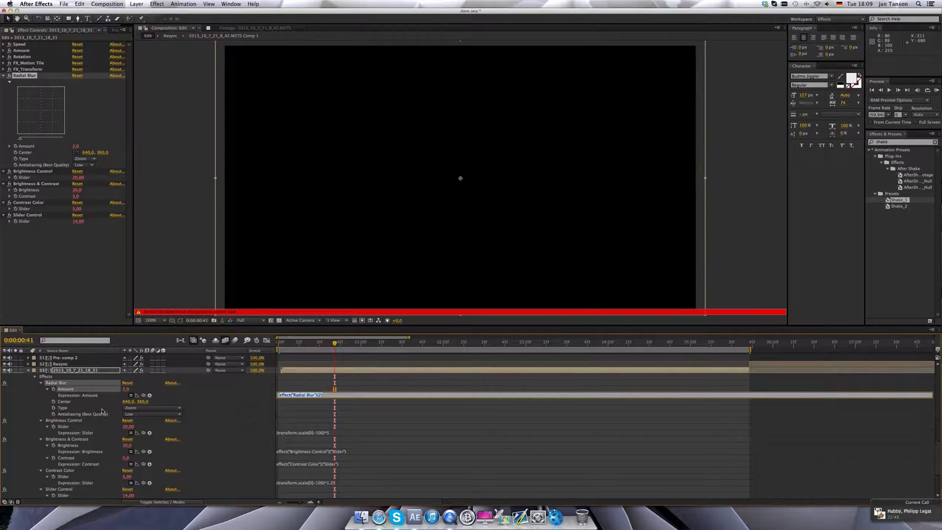
key(KP_Enter)
scroll(73, 401, down, 1)
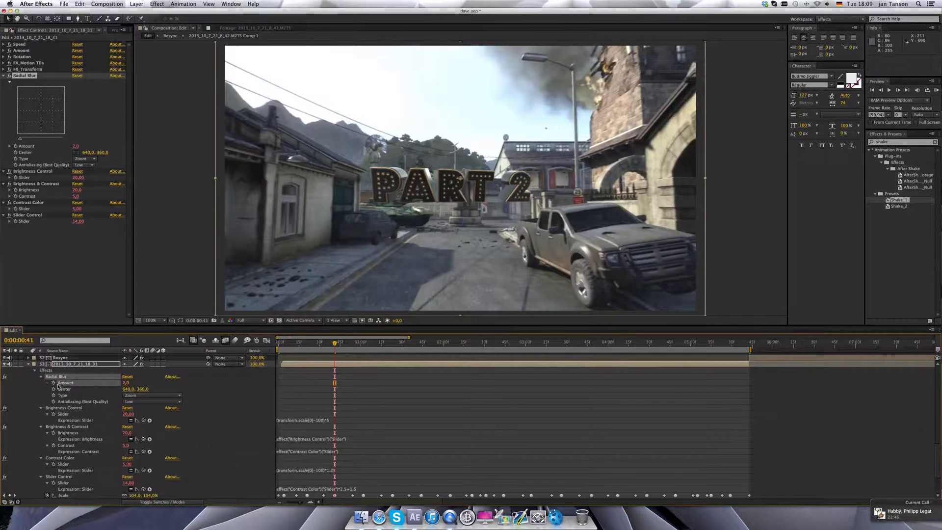
click(127, 392)
drag(143, 388, 97, 440)
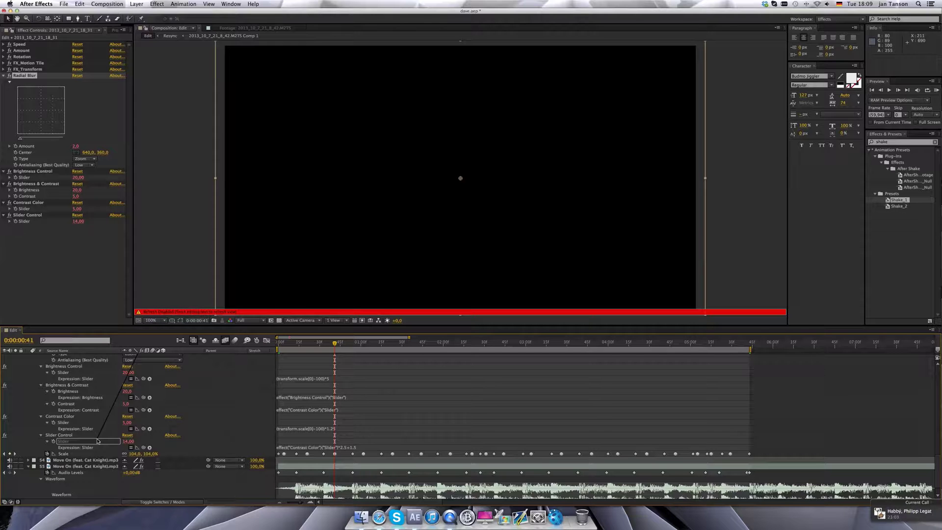
drag(97, 441, 97, 440)
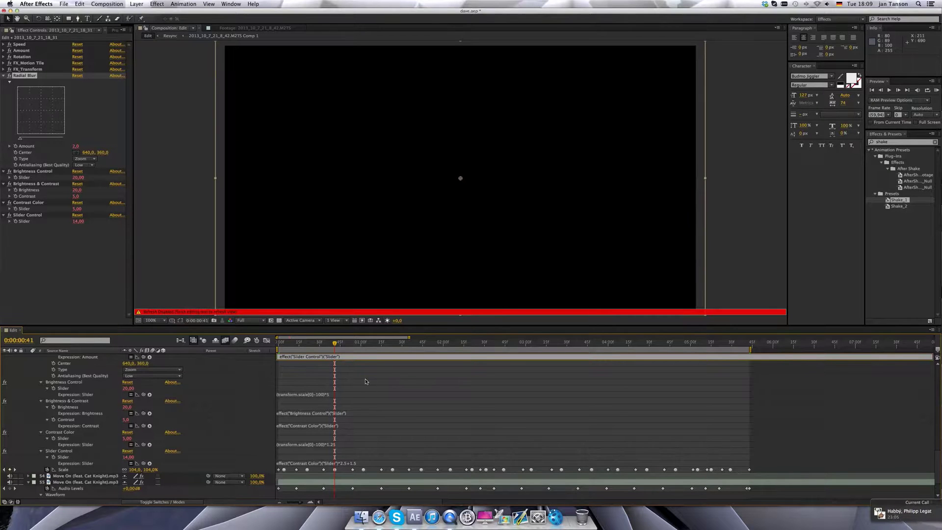
click(344, 373)
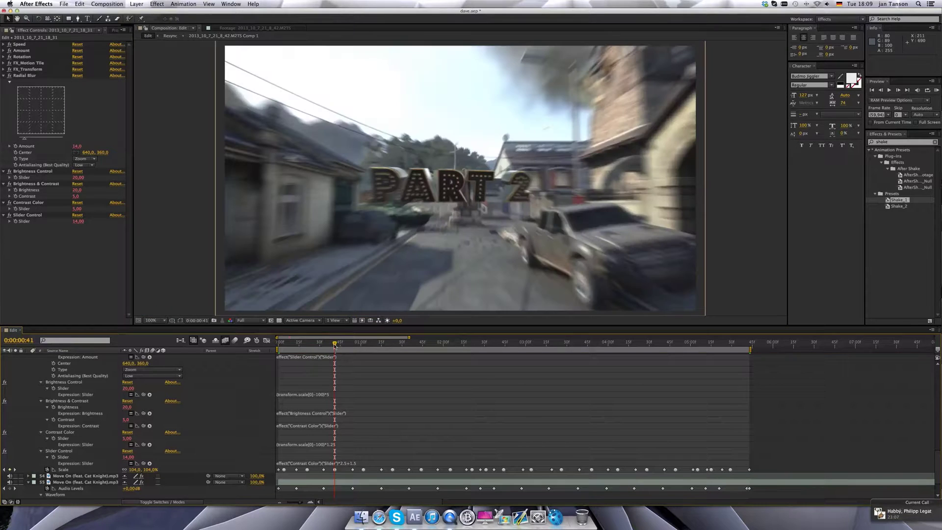
- Scrub from 0:00:00:41 to 0:00:01:56 to examine how Radial Blur follows the Scale keyframes
drag(334, 343, 372, 343)
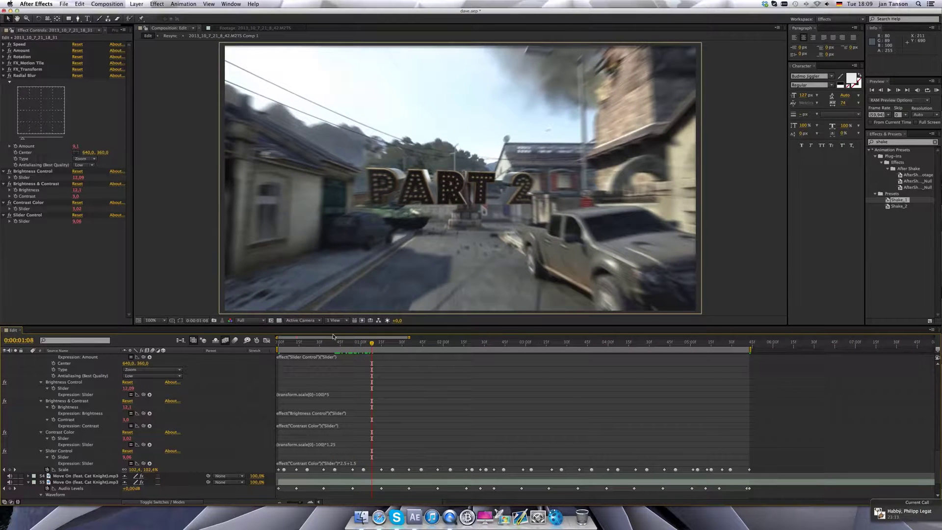
click(382, 343)
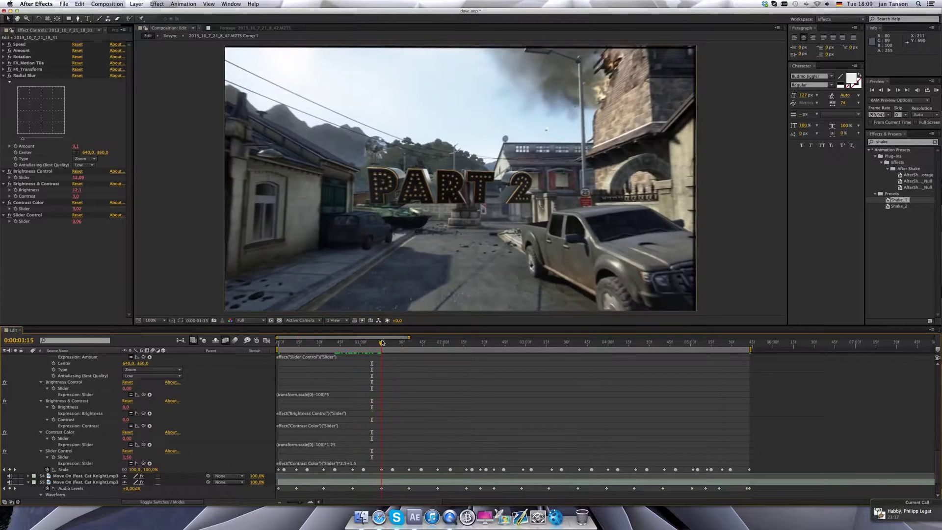
drag(383, 342, 437, 346)
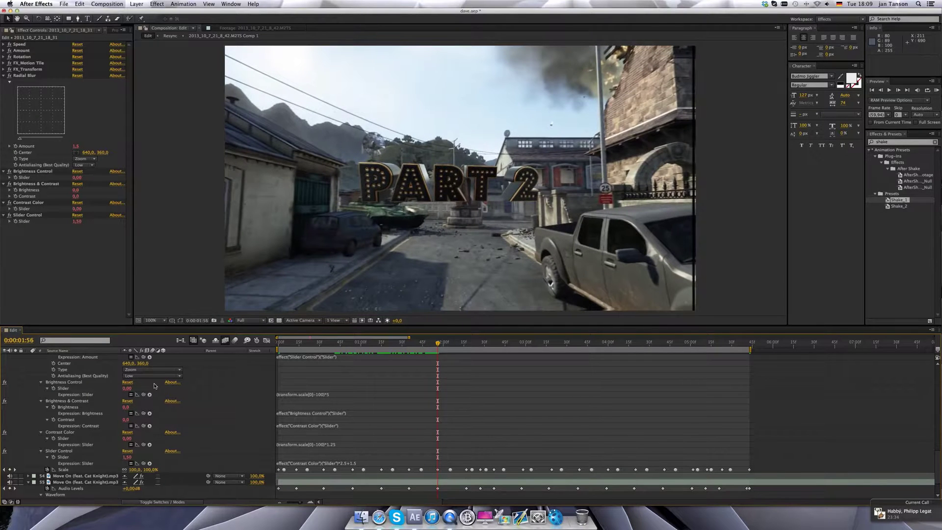
- Review the gameplay clip's linked expressions and compare the combined effects at 0:00:02:05, 0:00:02:14 and 0:00:01:44
scroll(194, 384, up, 3)
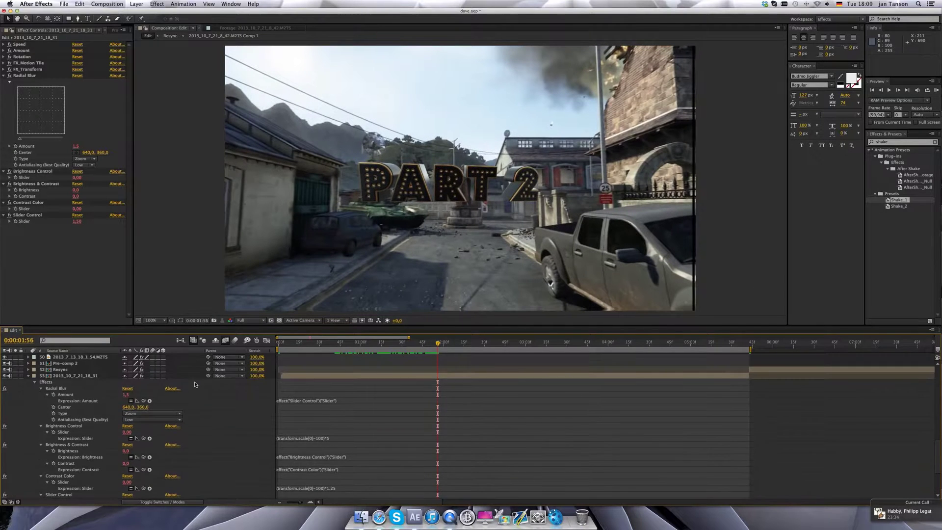
click(84, 376)
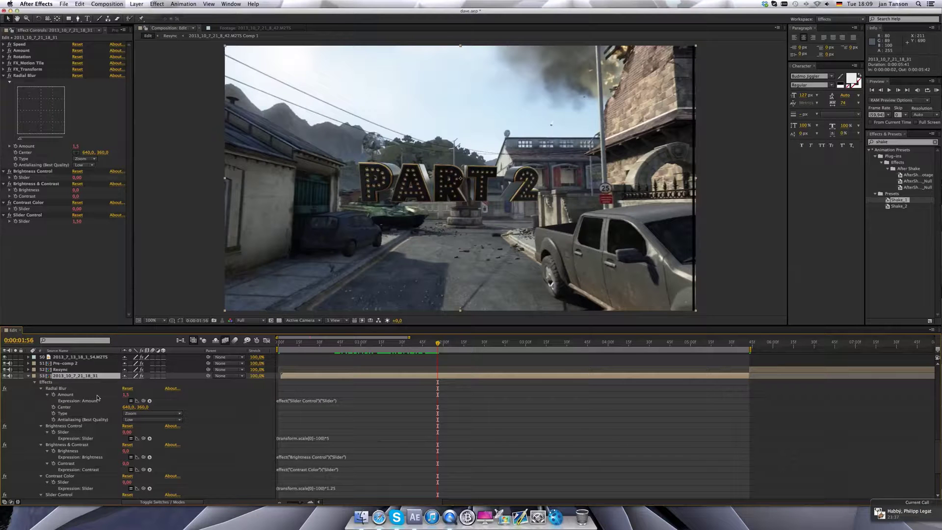
scroll(412, 391, down, 5)
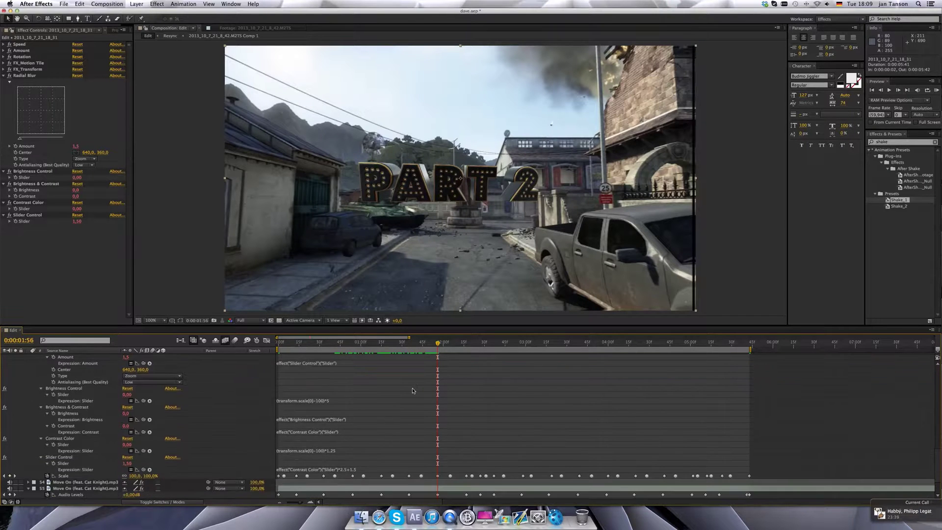
click(450, 343)
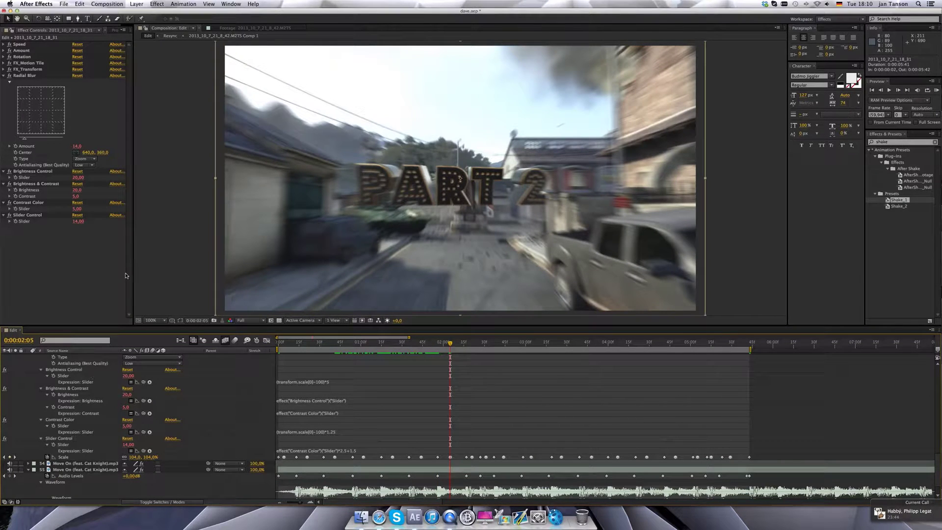
scroll(91, 405, up, 3)
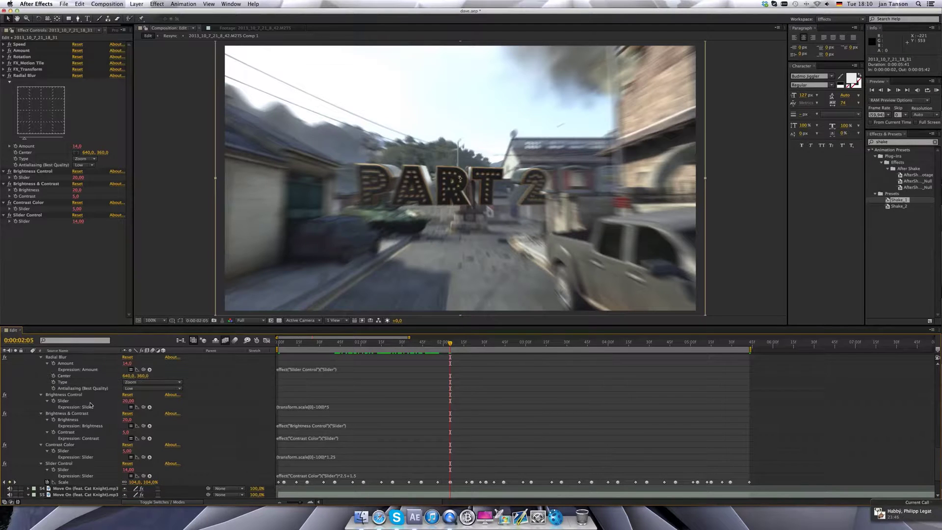
click(461, 345)
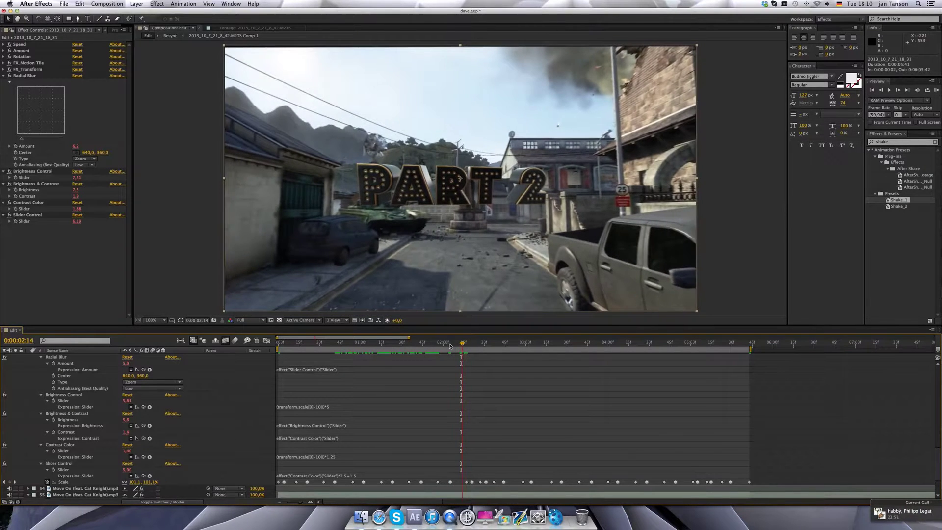
click(443, 342)
drag(442, 342, 420, 342)
- Add a Point Control expression effect to the gameplay clip
click(34, 76)
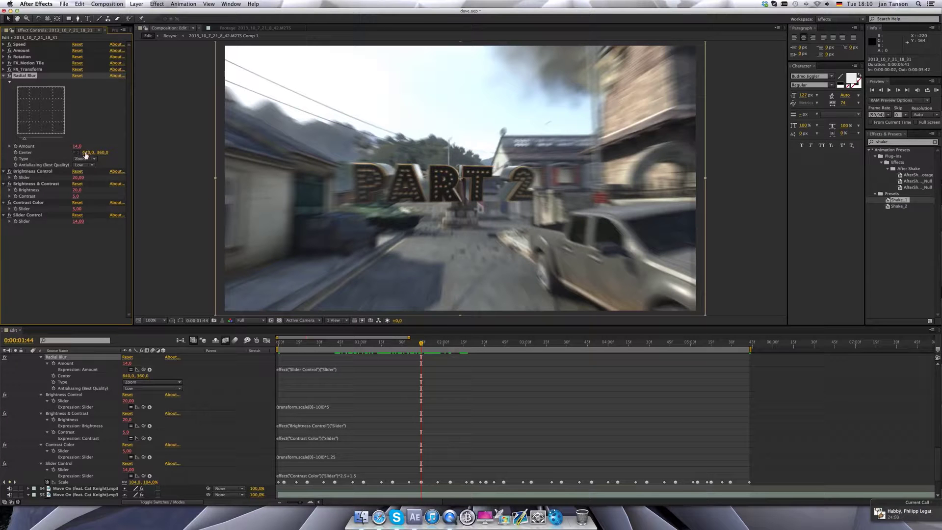
key(comma)
key(comma)
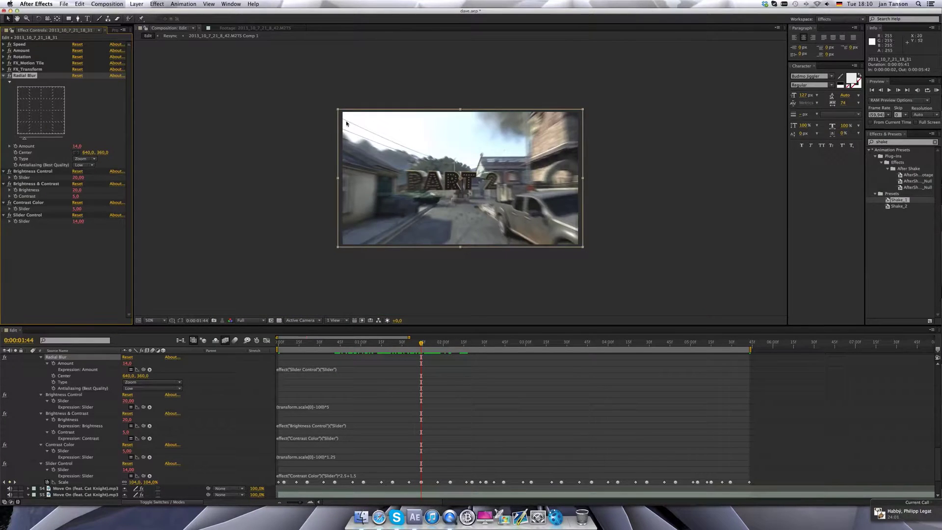
key(period)
key(period)
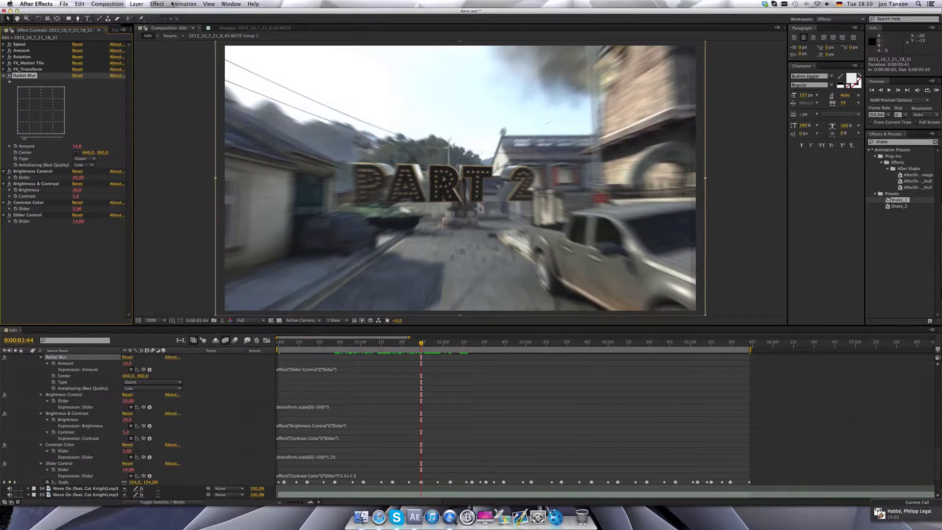
click(157, 4)
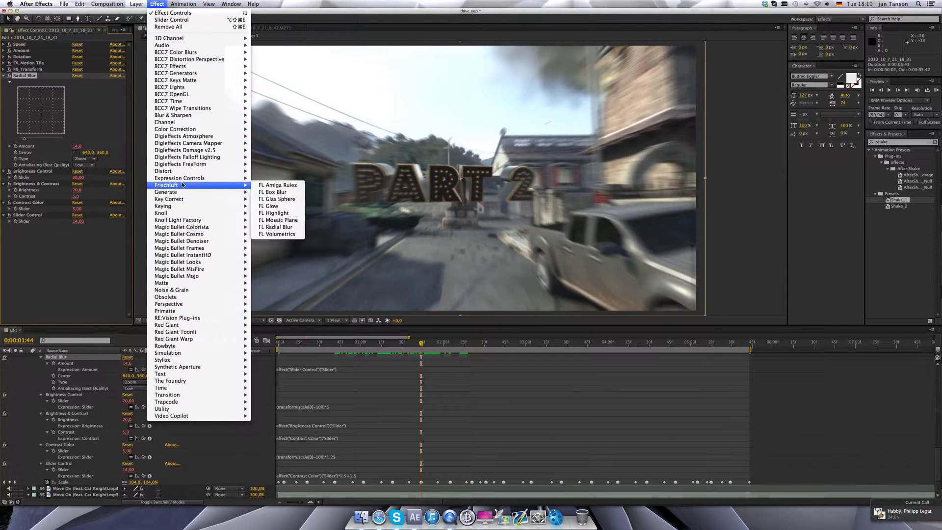
mouse_move(187, 182)
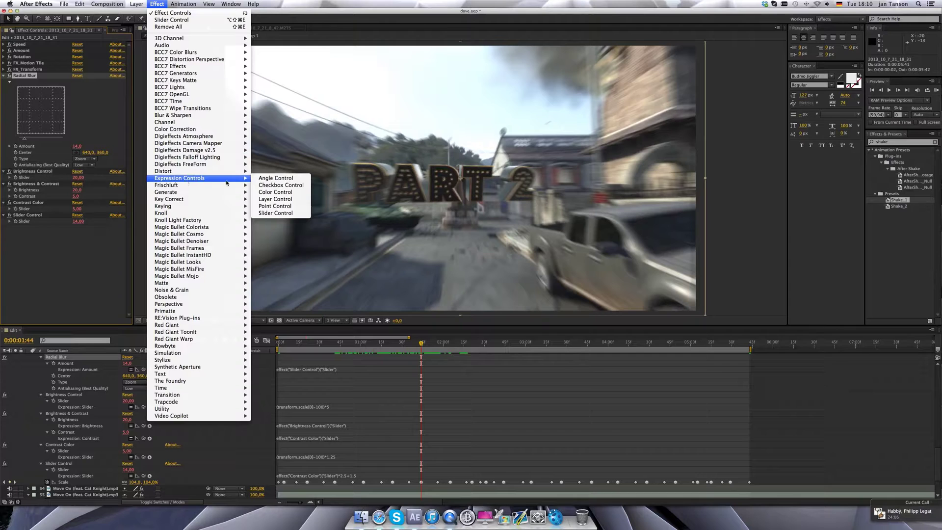
click(278, 206)
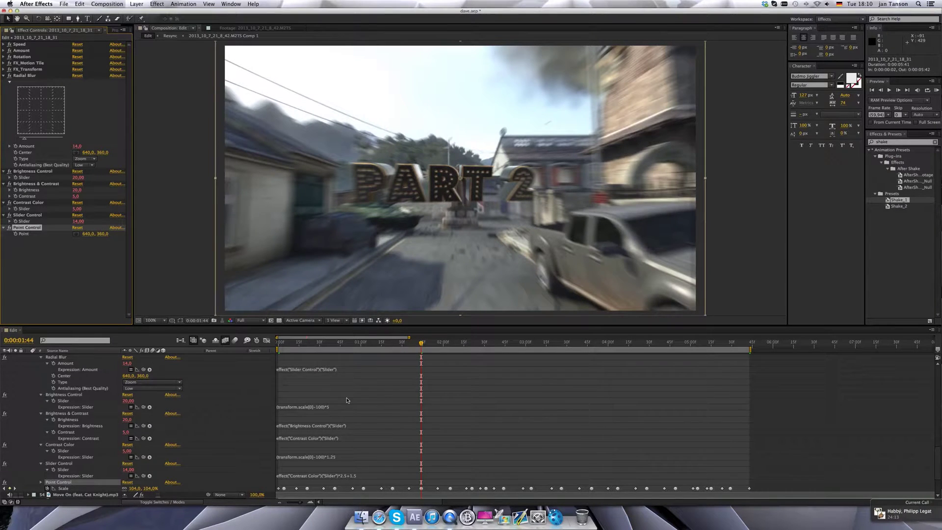
- Enable an expression on the Point Control's Point property, keeping its default text
scroll(304, 422, down, 4)
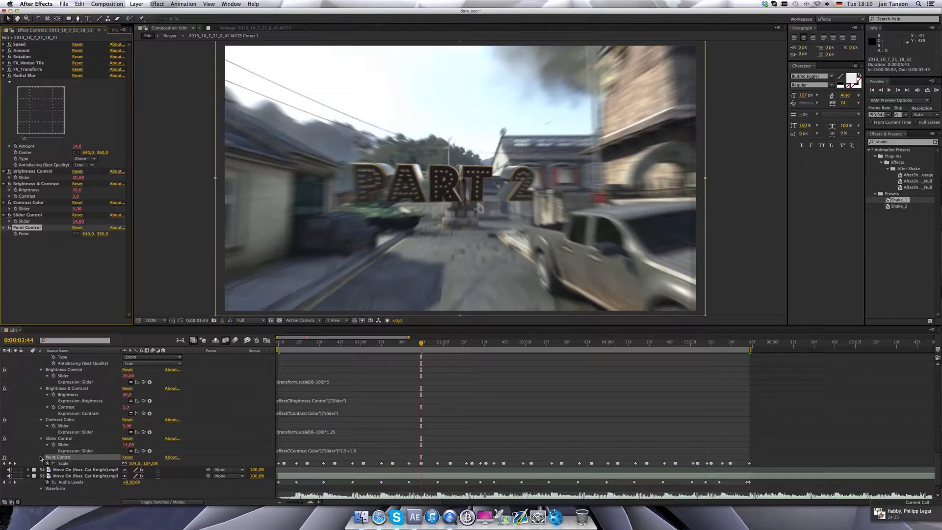
click(41, 457)
scroll(52, 453, down, 1)
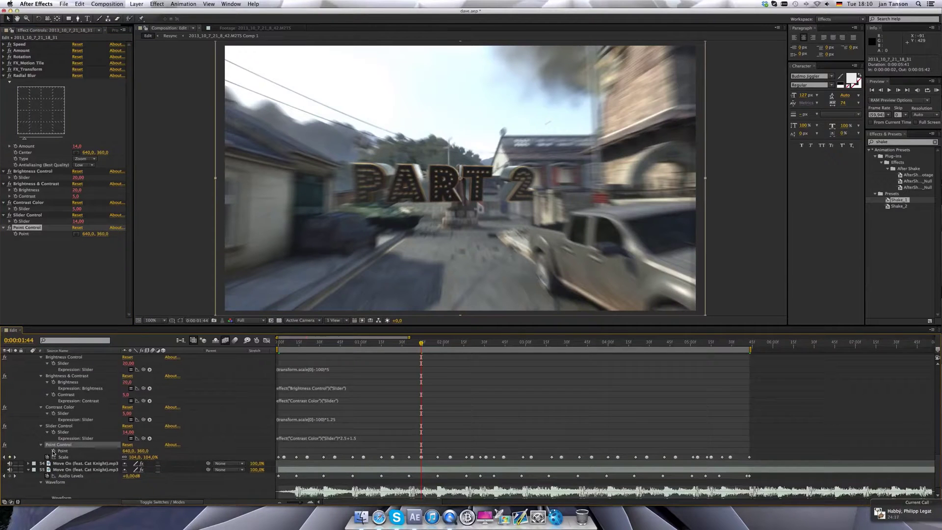
alt+click(53, 450)
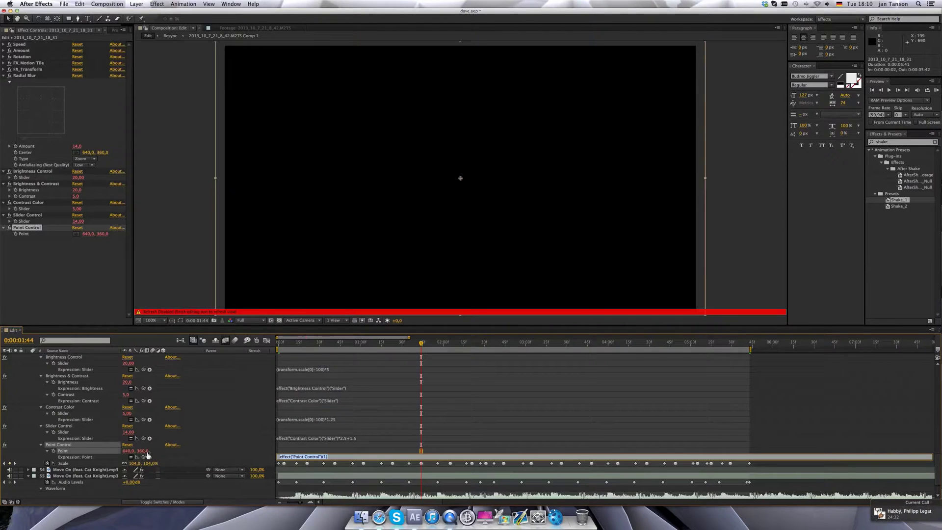
mouse_move(145, 459)
mouse_down()
mouse_move(109, 464)
mouse_move(146, 459)
mouse_up()
click(74, 447)
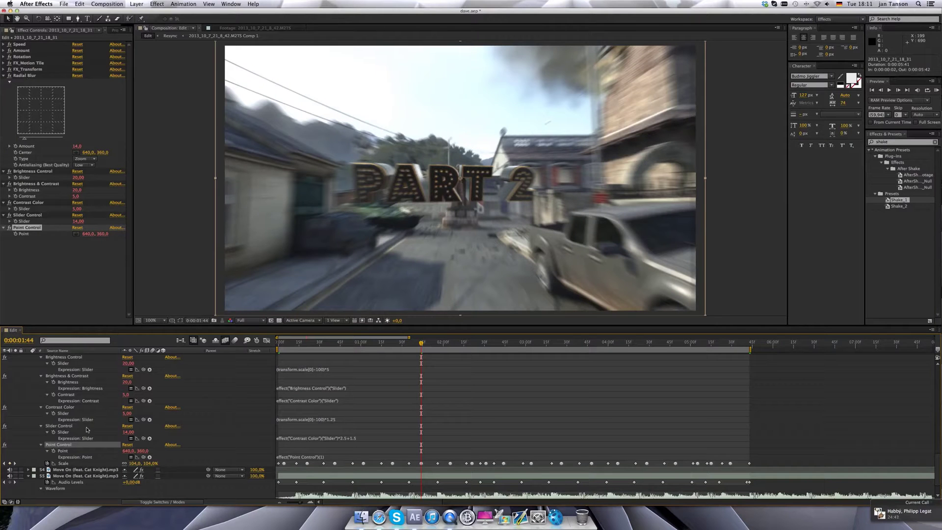
- Delete the Point Control effect from the gameplay clip
click(69, 426)
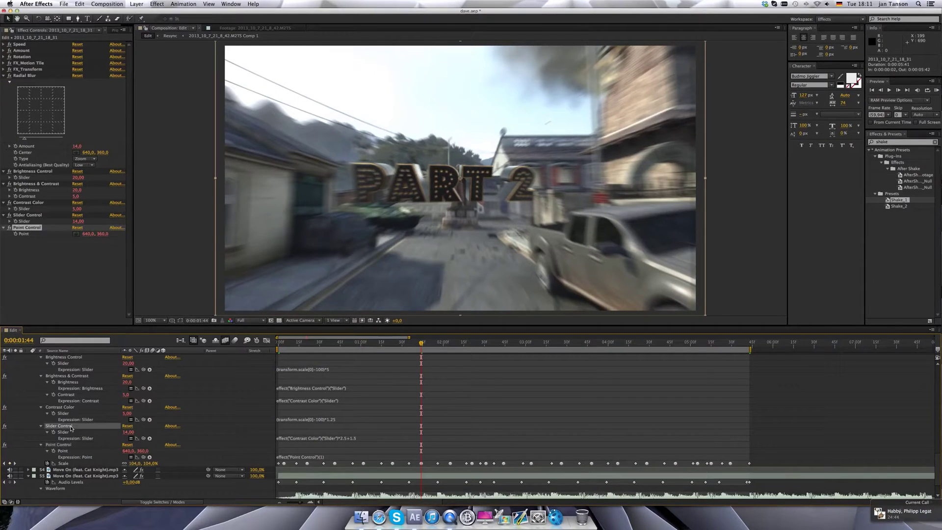
click(69, 445)
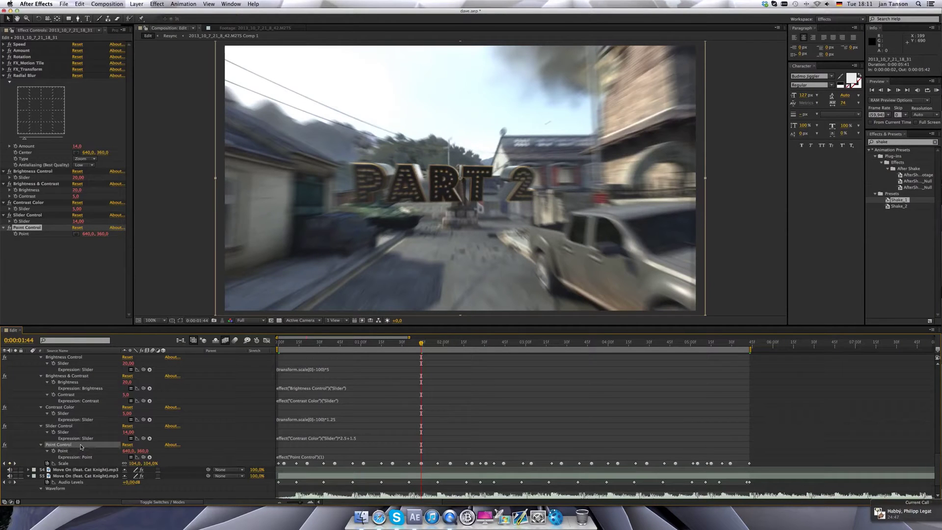
key(Delete)
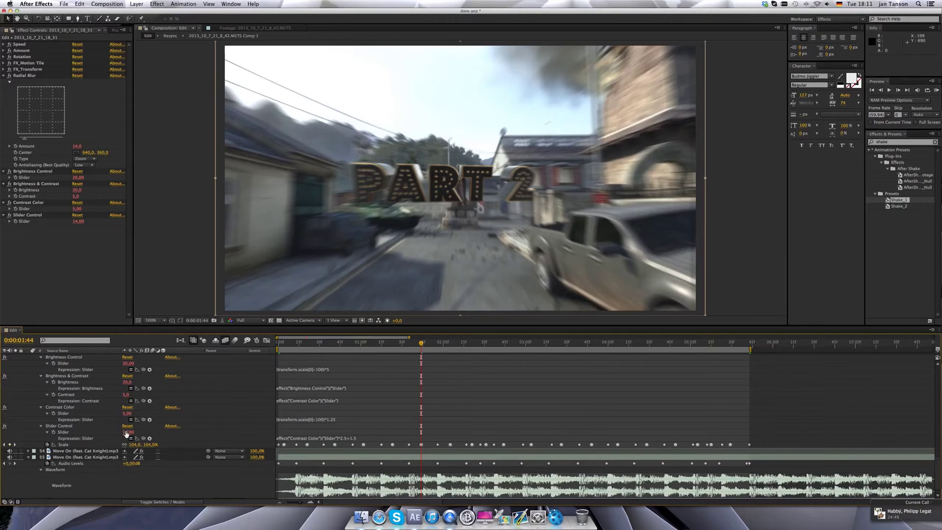
- Check the combined blur and color effects at 0:00:01:02 and 0:00:00:42, viewing the composition at 100% and 50%
scroll(294, 396, up, 2)
scroll(229, 392, up, 2)
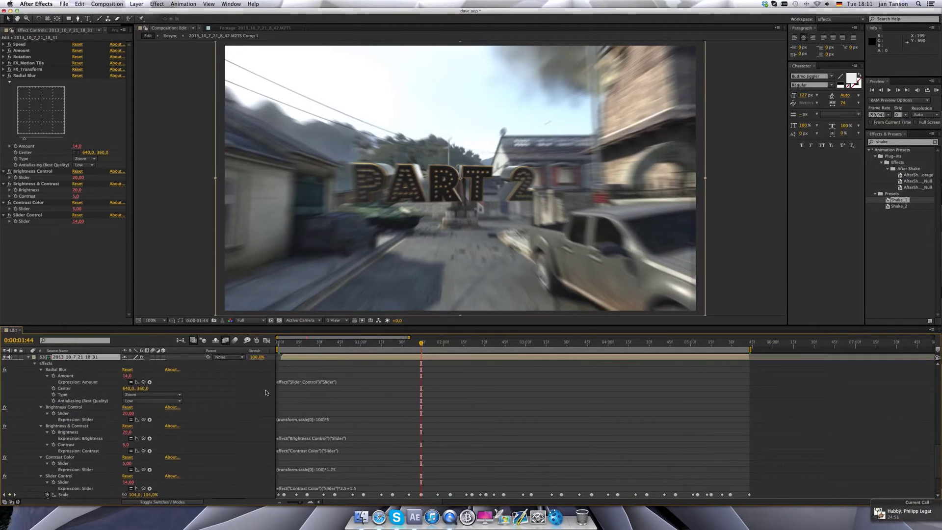
click(362, 343)
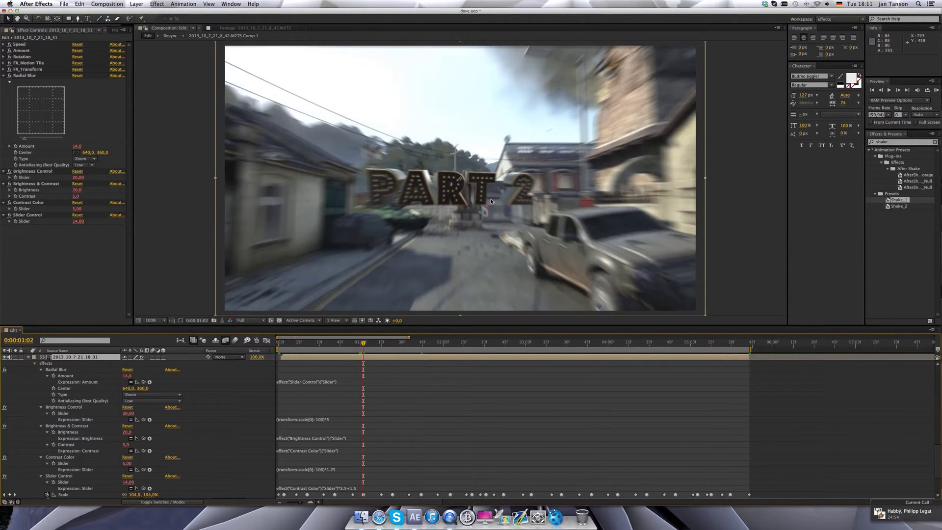
key(comma)
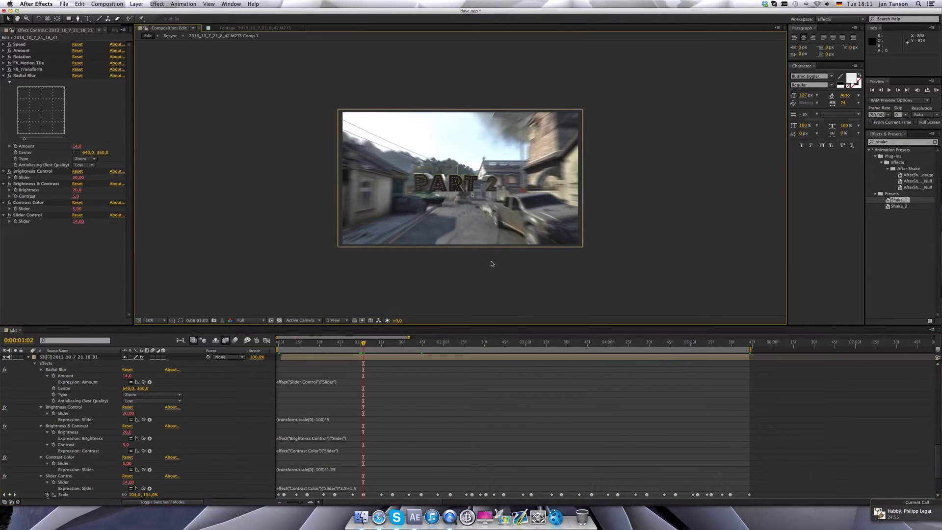
key(period)
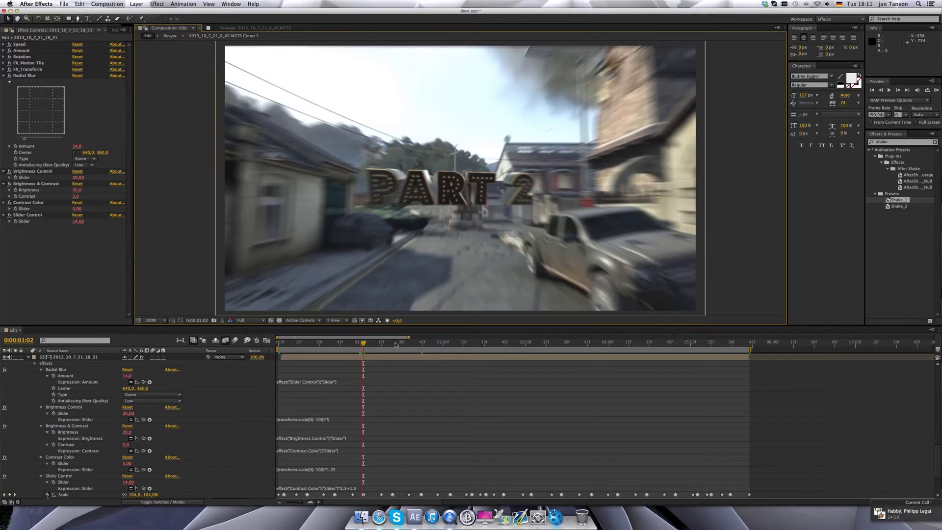
key(comma)
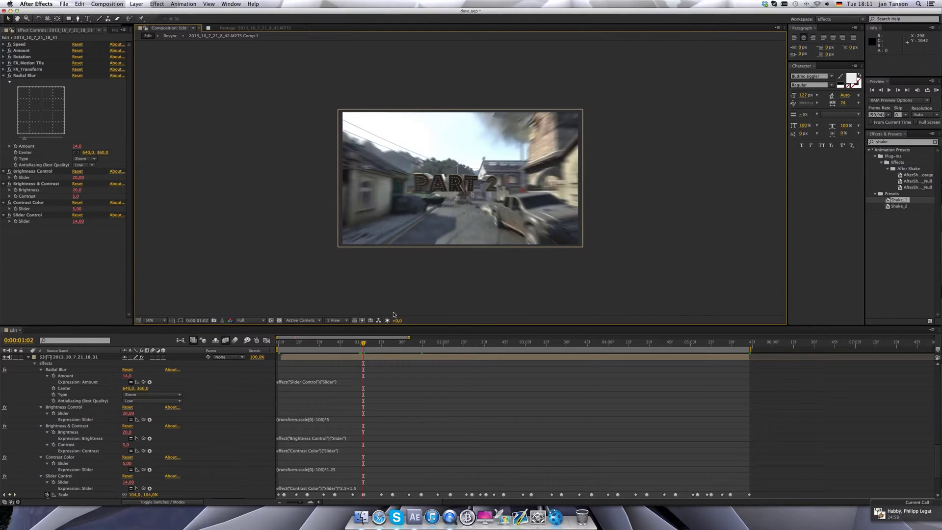
click(337, 342)
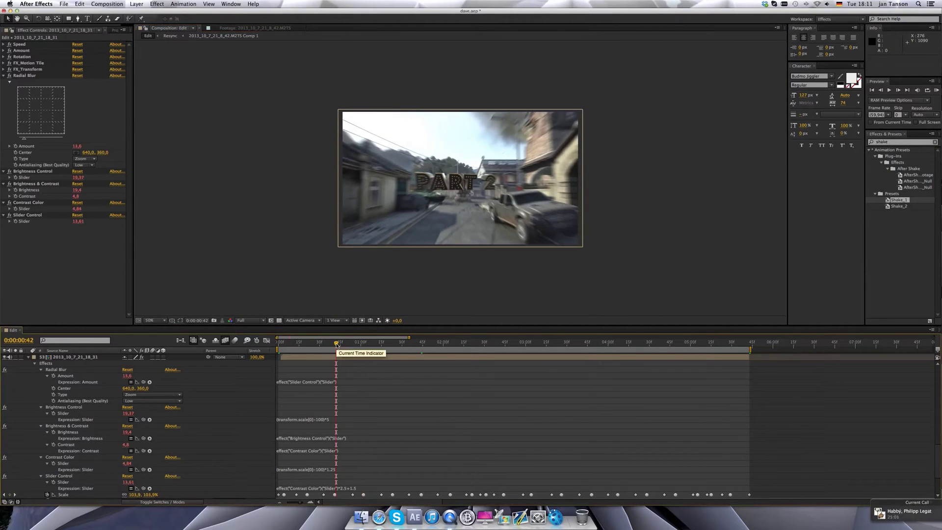